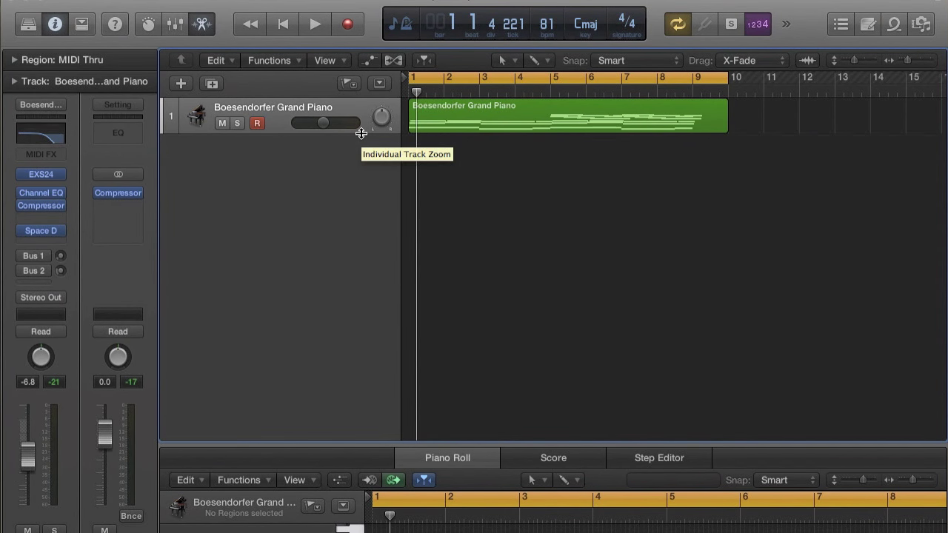
- Play the Boesendorfer piano part through once to hear it
{"action": "scroll", "coordinate": [484, 217], "scroll_direction": "up", "scroll_amount": 3}
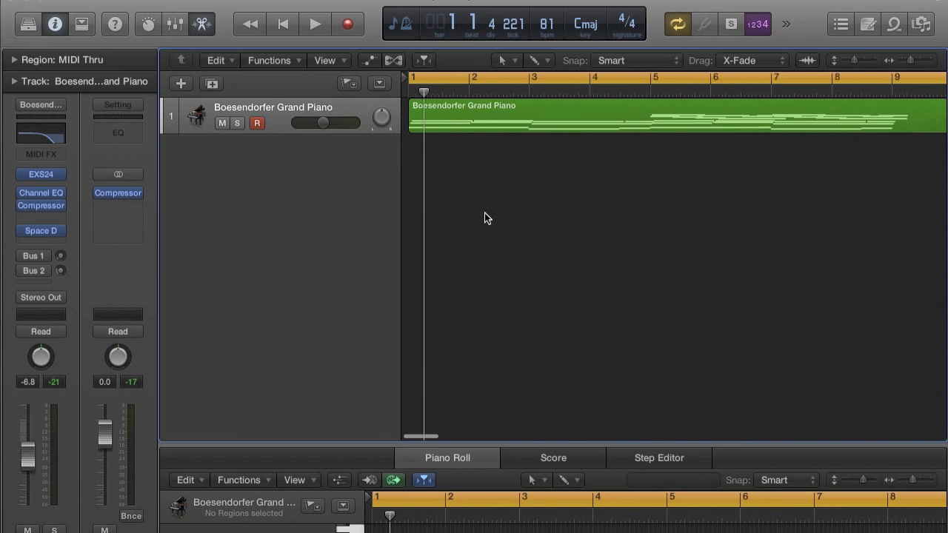
{"action": "scroll", "coordinate": [485, 216], "scroll_direction": "down", "scroll_amount": 5}
{"action": "scroll", "coordinate": [558, 109], "scroll_direction": "up", "scroll_amount": 4}
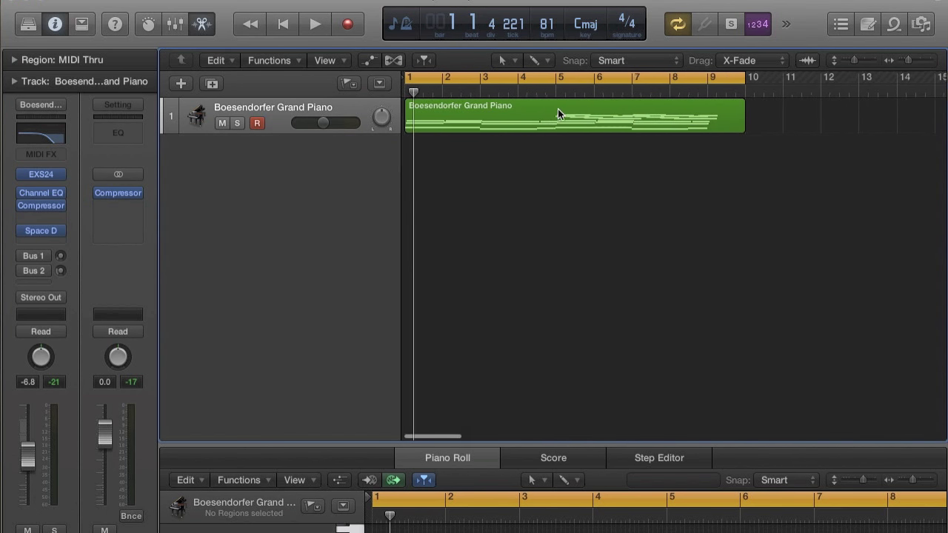
{"action": "left_click", "coordinate": [558, 111]}
{"action": "left_click", "coordinate": [570, 230]}
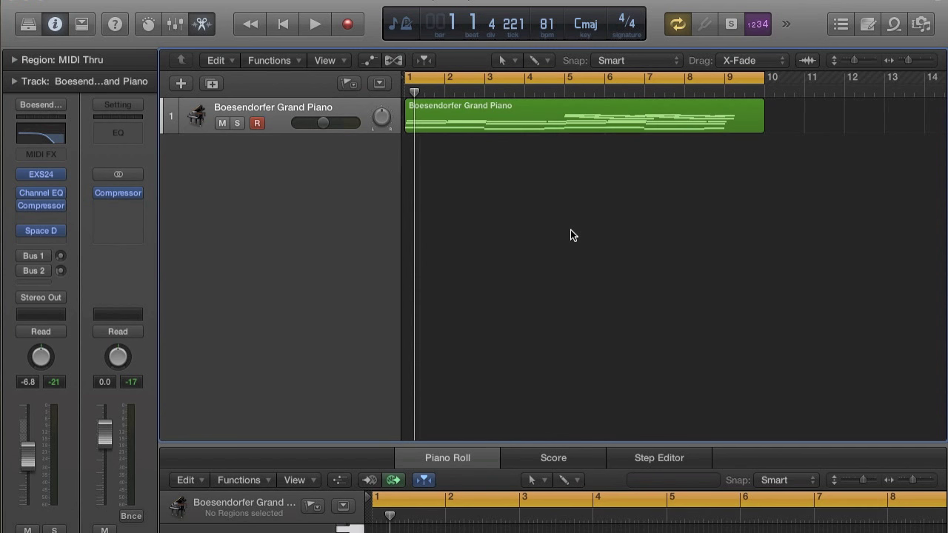
{"action": "key", "text": "space"}
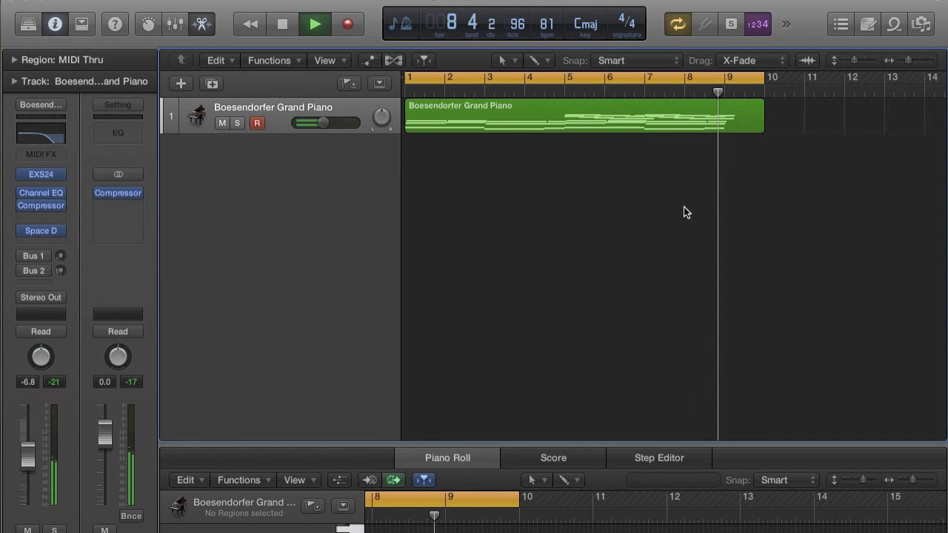
{"action": "key", "text": "space"}
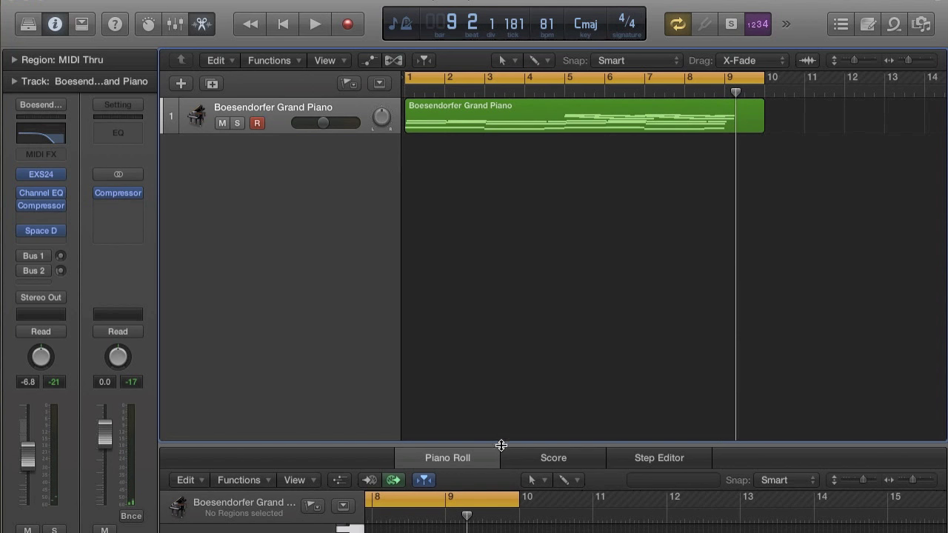
- Enlarge the Piano Roll and zoom to the region's notes, C1 to C5 over eight bars
{"action": "left_click_drag", "start_coordinate": [501, 445], "coordinate": [538, 212]}
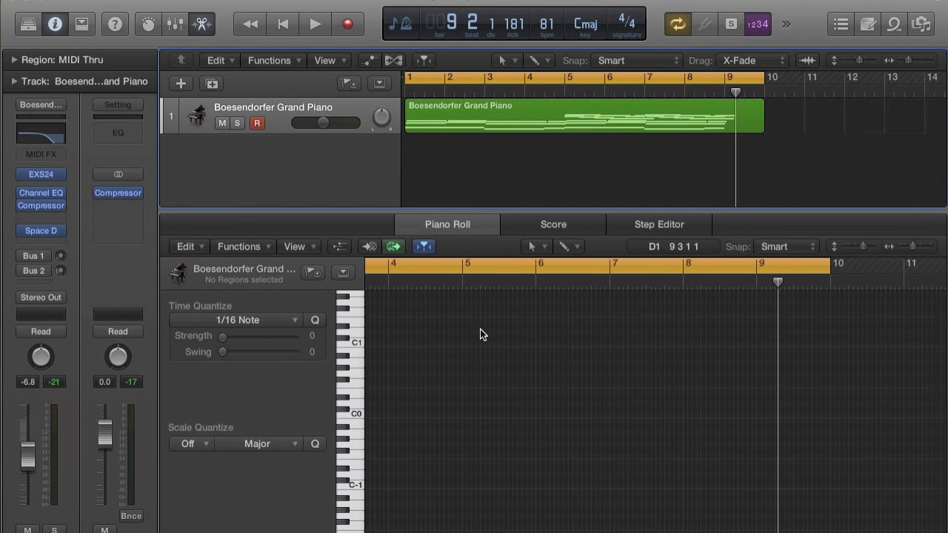
{"action": "left_click", "coordinate": [527, 113]}
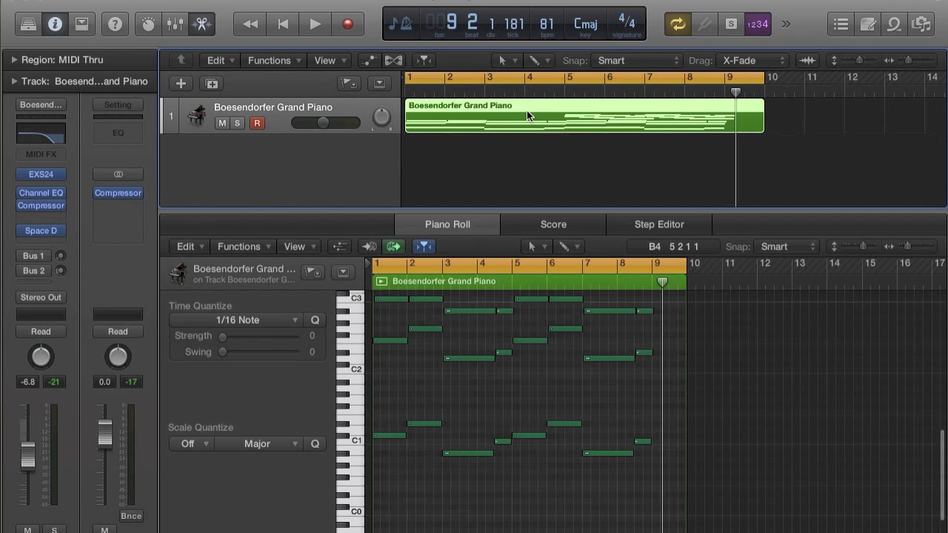
{"action": "key", "text": "super+Right"}
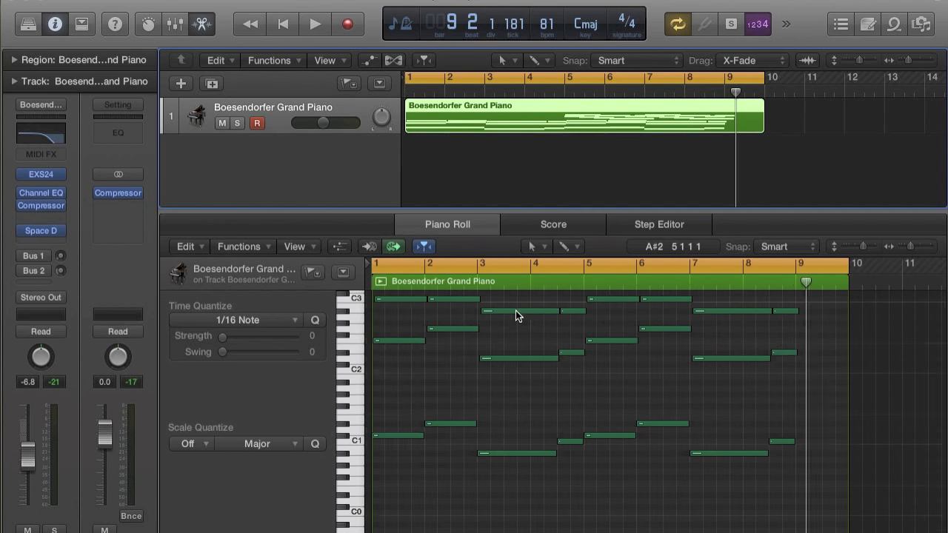
{"action": "scroll", "coordinate": [515, 310], "scroll_direction": "up", "scroll_amount": 5}
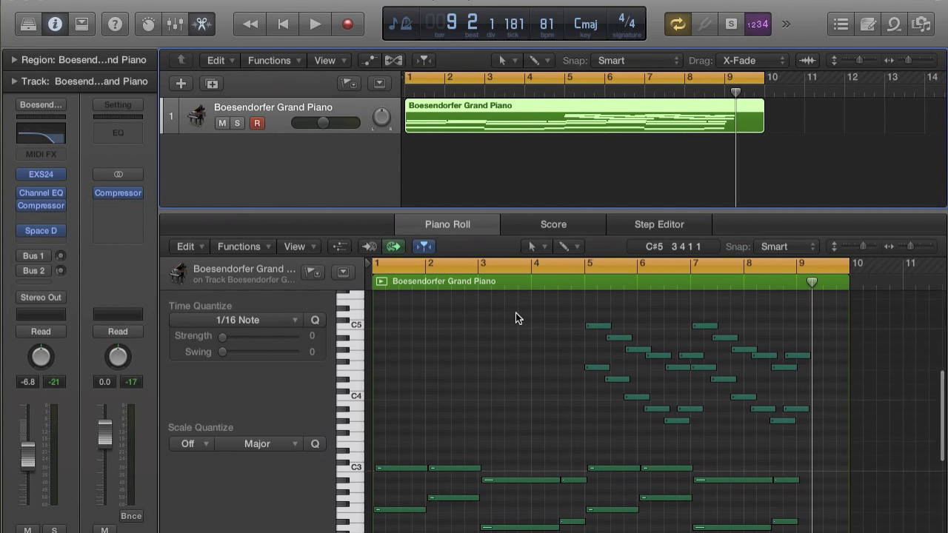
{"action": "scroll", "coordinate": [515, 312], "scroll_direction": "down", "scroll_amount": 3}
{"action": "key", "text": "super+Right"}
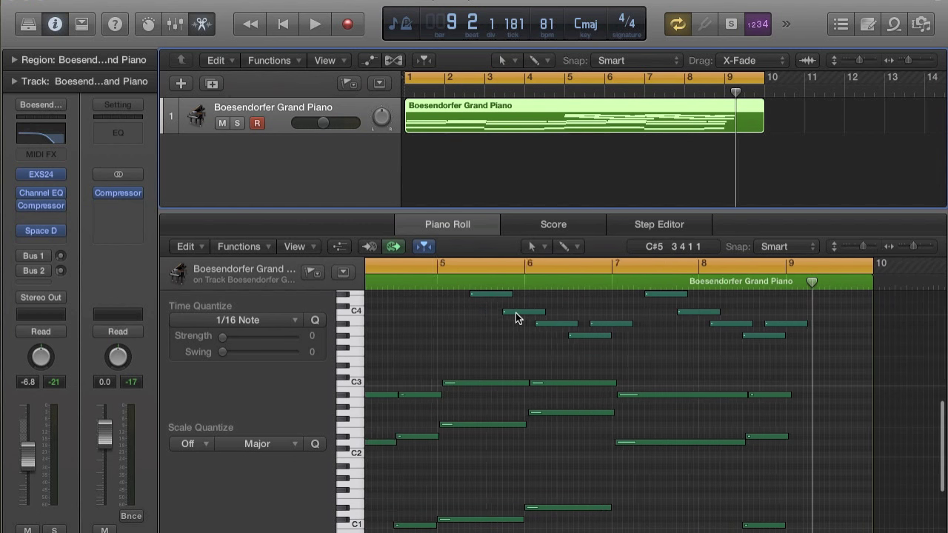
{"action": "scroll", "coordinate": [515, 312], "scroll_direction": "left", "scroll_amount": 5}
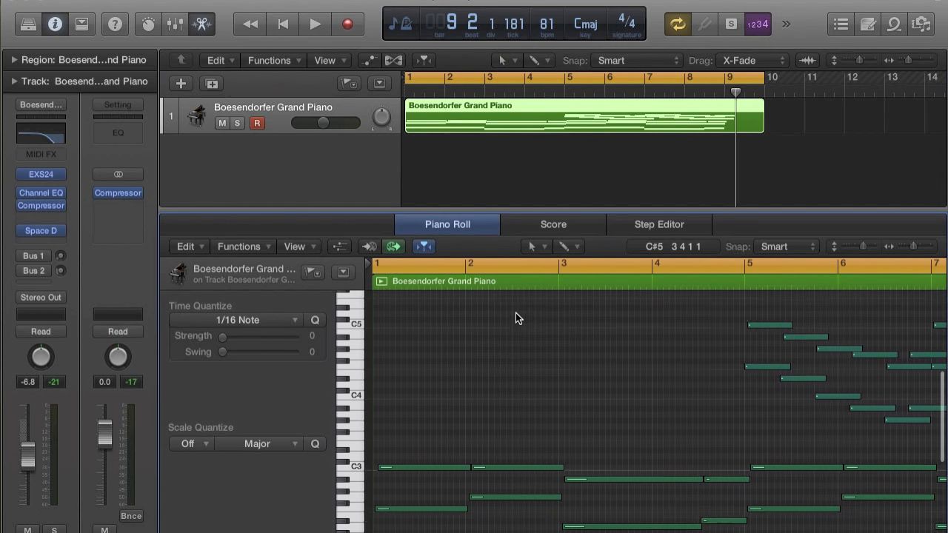
{"action": "scroll", "coordinate": [517, 318], "scroll_direction": "down", "scroll_amount": 3}
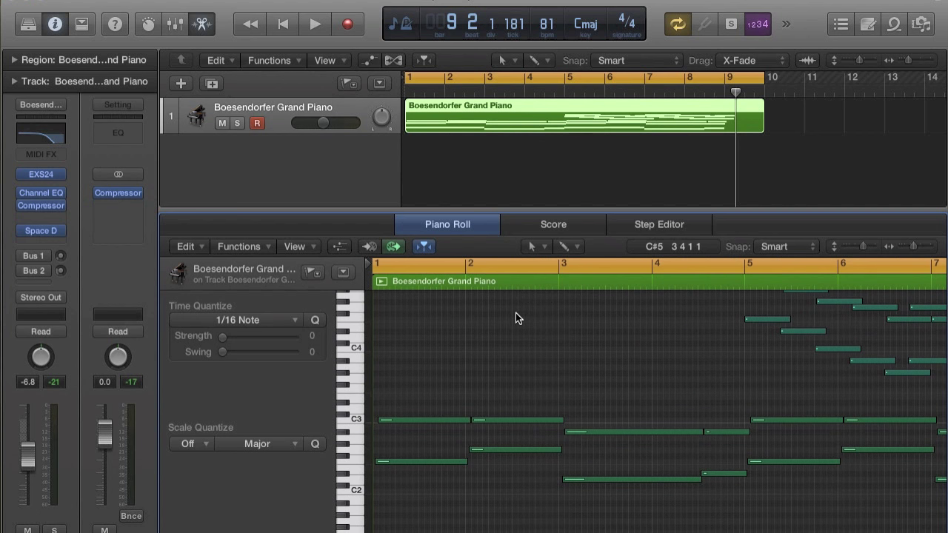
{"action": "scroll", "coordinate": [485, 322], "scroll_direction": "up", "scroll_amount": 2}
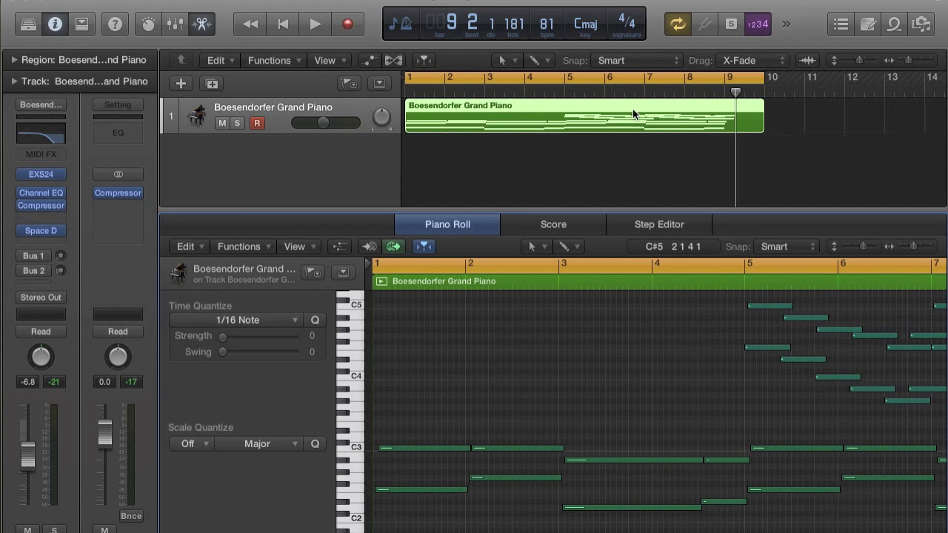
- Add a new instrument track loaded with Boesendorfer Grand Piano from Library > Piano
{"action": "double_click", "coordinate": [354, 166]}
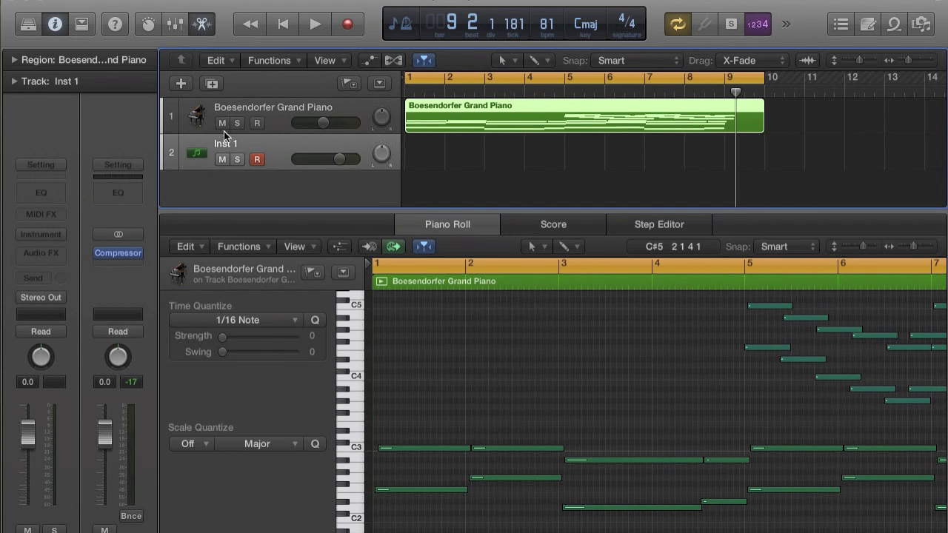
{"action": "left_click", "coordinate": [27, 29]}
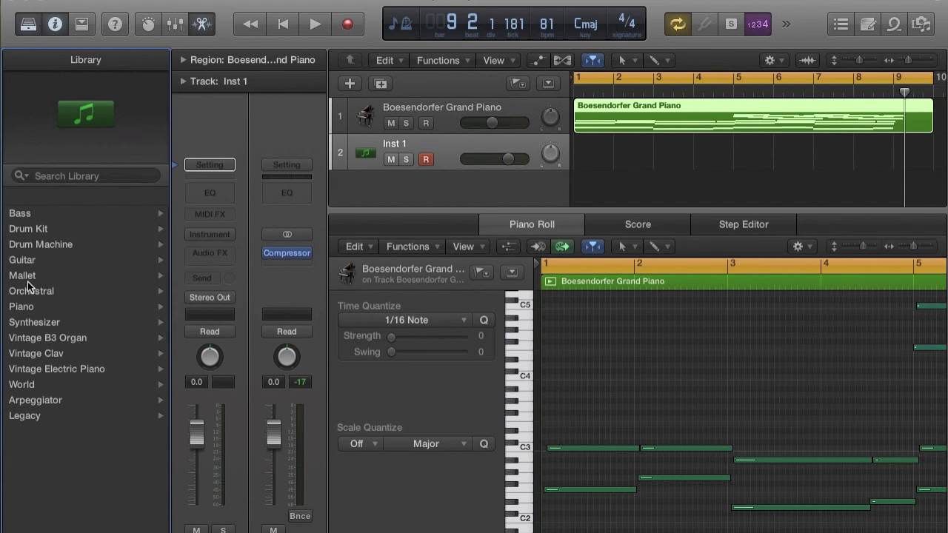
{"action": "left_click", "coordinate": [30, 324]}
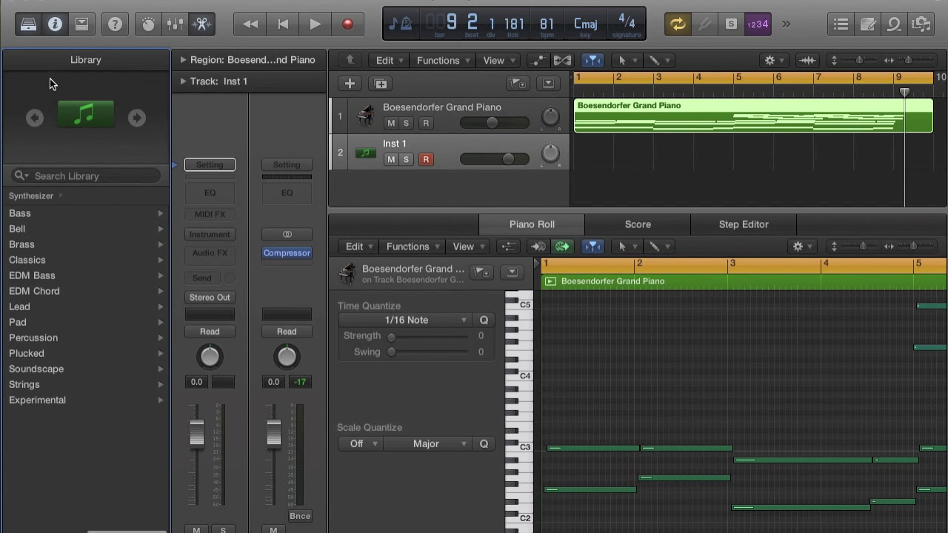
{"action": "left_click", "coordinate": [37, 121]}
{"action": "left_click", "coordinate": [39, 305]}
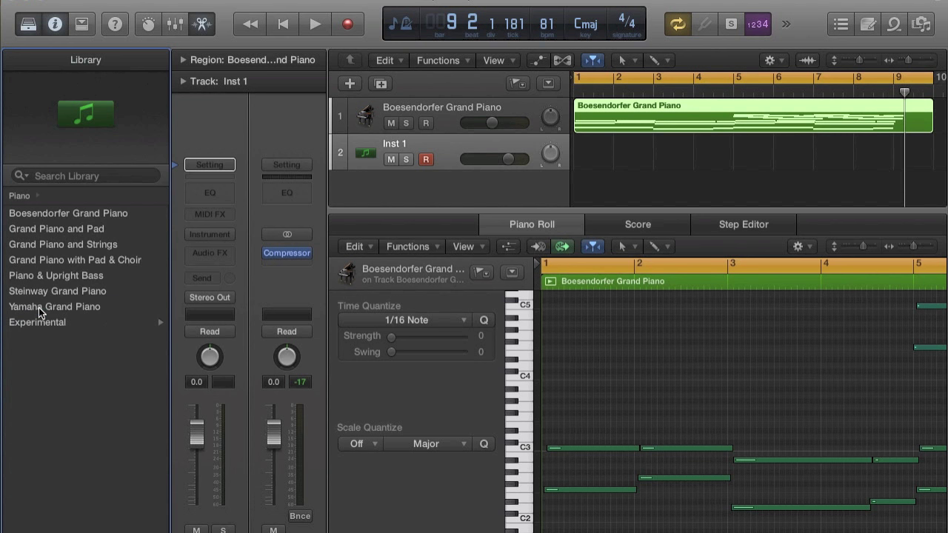
{"action": "left_click", "coordinate": [82, 214]}
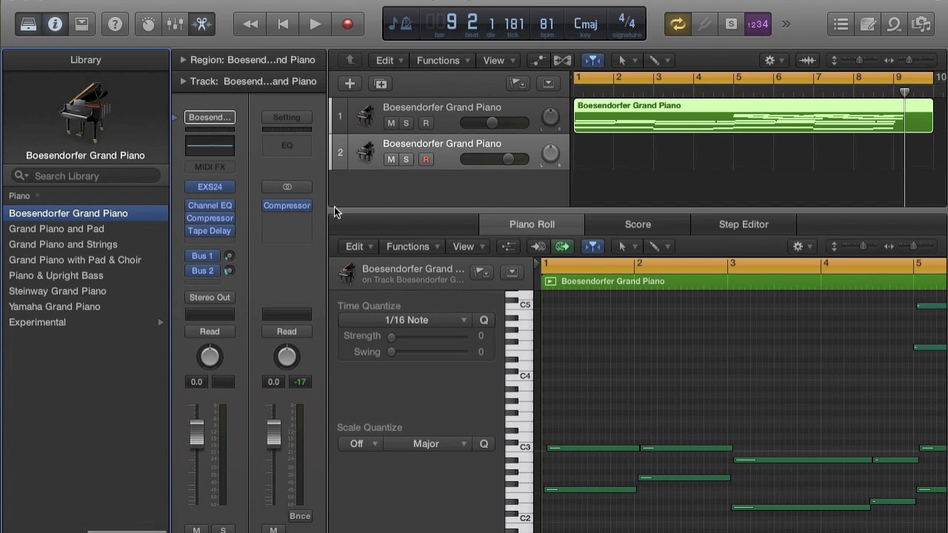
- Remove track 2's Tape Delay effect and move the piano region from track 1 to track 2
{"action": "left_click", "coordinate": [434, 116]}
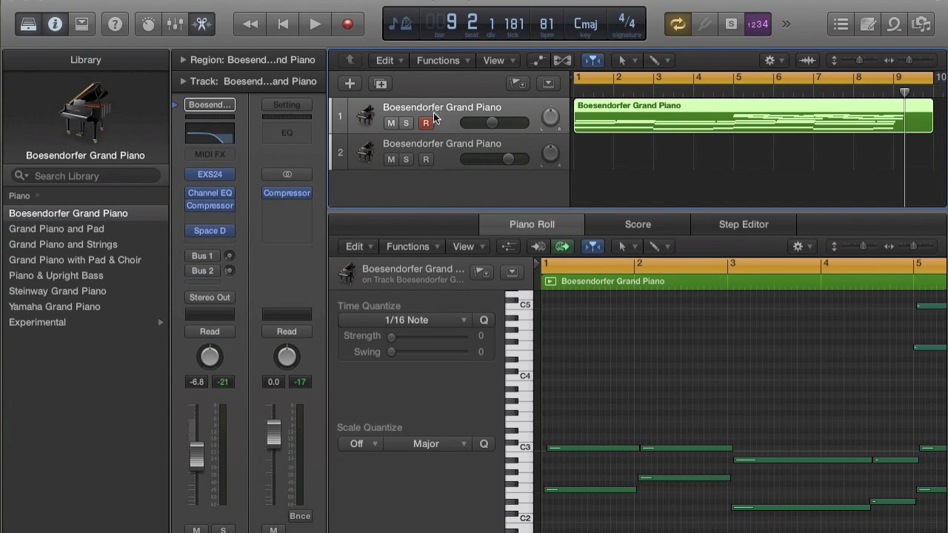
{"action": "left_click", "coordinate": [442, 161]}
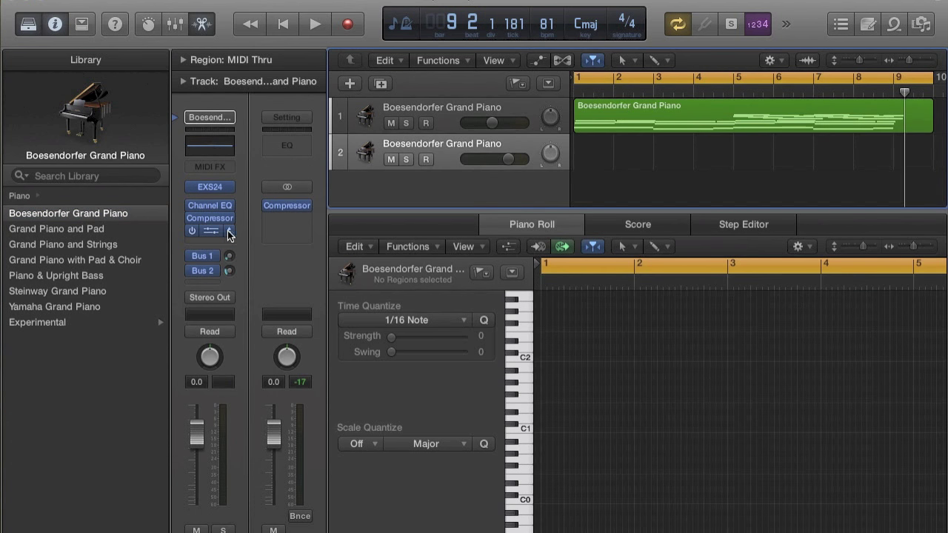
{"action": "left_click", "coordinate": [229, 236]}
{"action": "left_click", "coordinate": [235, 257]}
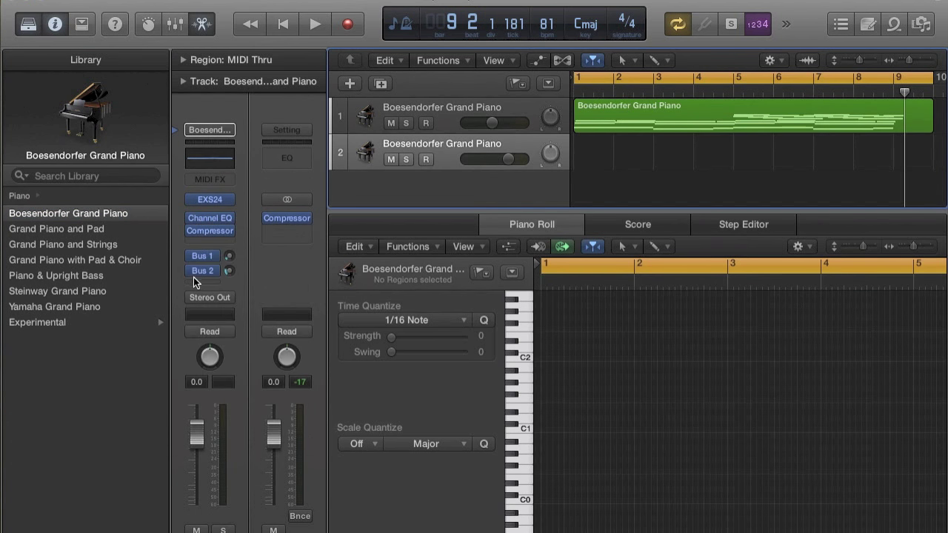
{"action": "left_click", "coordinate": [193, 272]}
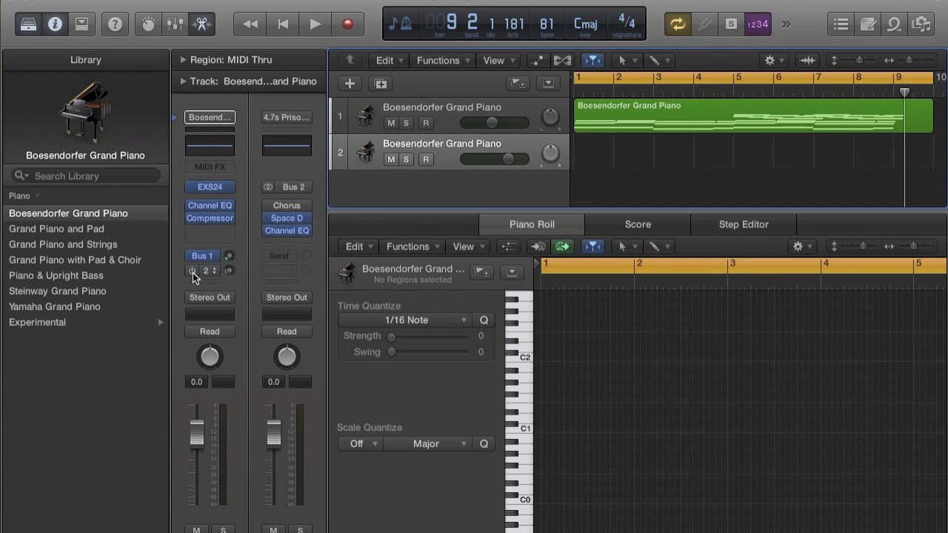
{"action": "left_click", "coordinate": [215, 234]}
{"action": "left_click", "coordinate": [66, 90]}
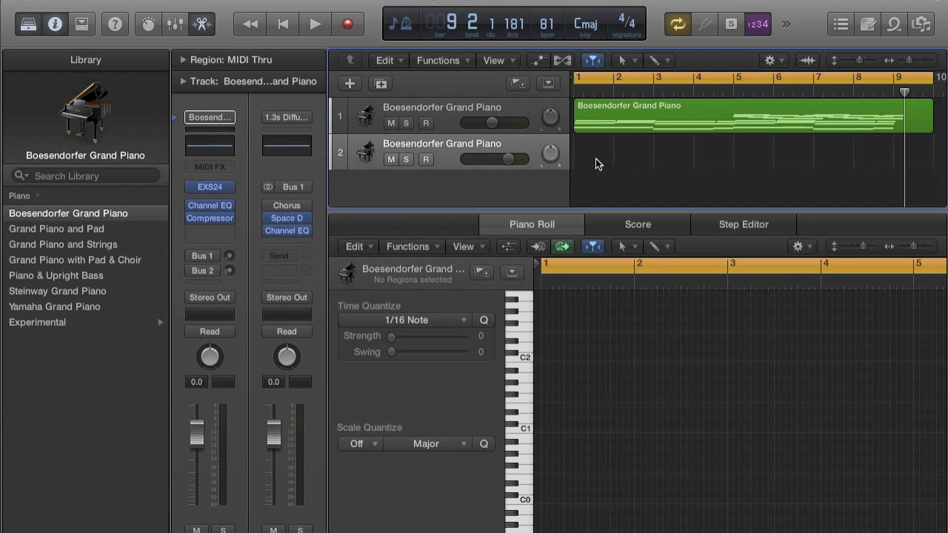
{"action": "left_click_drag", "start_coordinate": [626, 124], "coordinate": [626, 155]}
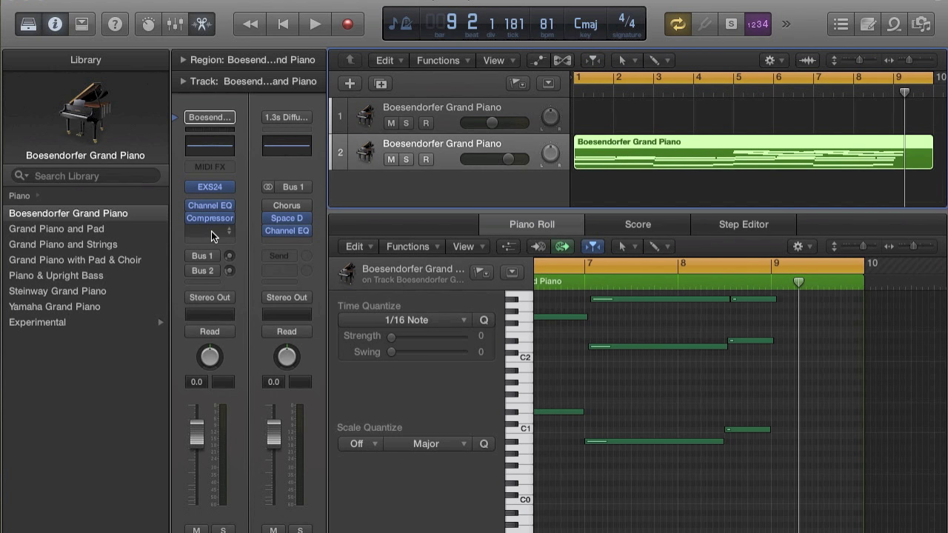
- Play the piano part, zoomed out to fit the whole region
{"action": "scroll", "coordinate": [634, 391], "scroll_direction": "left", "scroll_amount": 2}
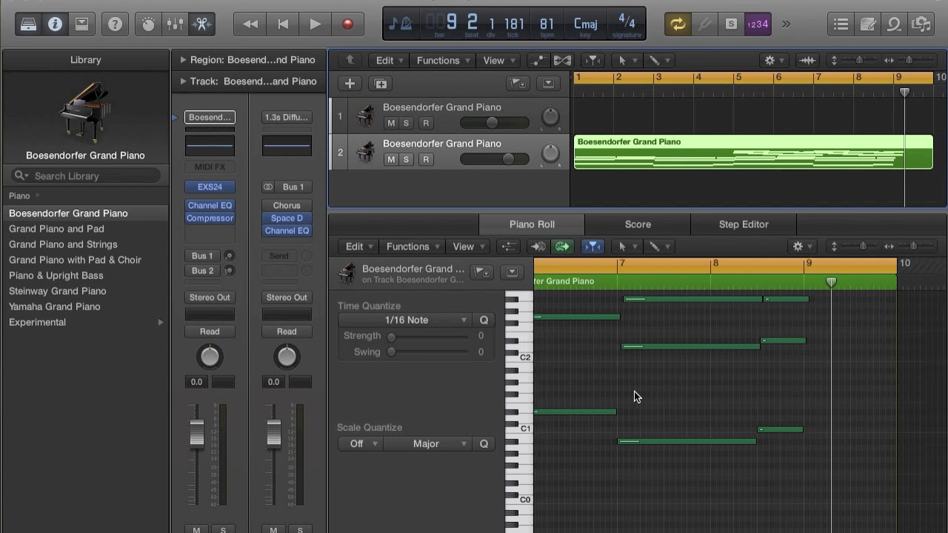
{"action": "key", "text": "space"}
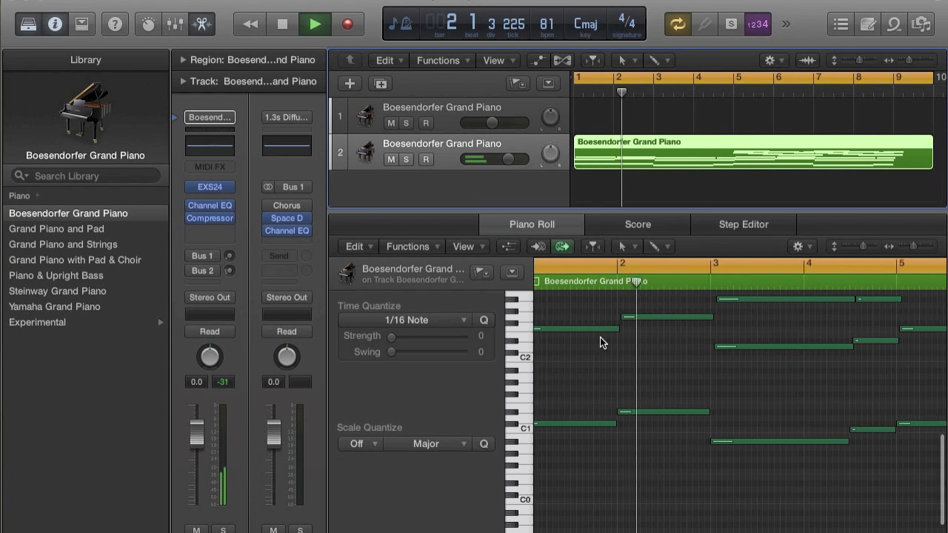
{"action": "key", "text": "z"}
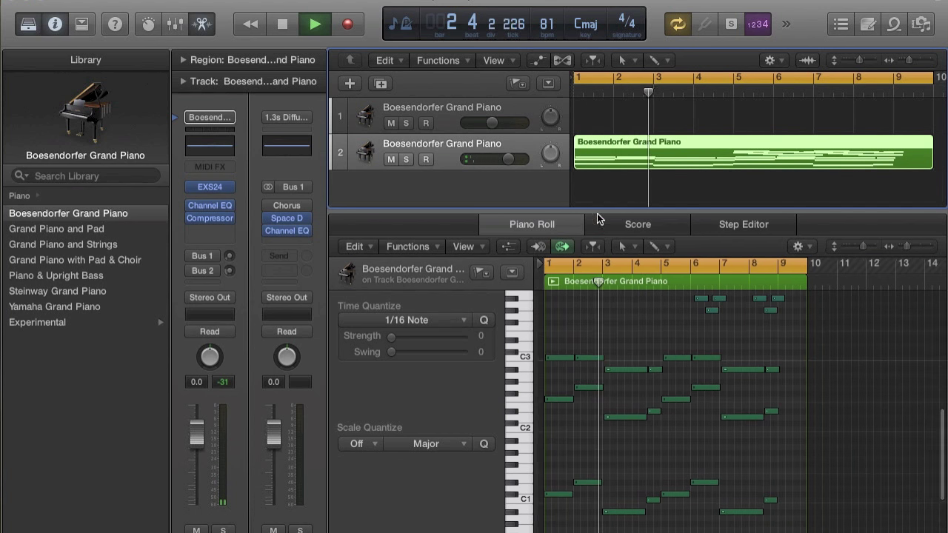
{"action": "key", "text": "space"}
- Enlarge the Piano Roll, zoom into bars 1–3, select the low C1 note and show velocities
{"action": "left_click_drag", "start_coordinate": [600, 212], "coordinate": [607, 116]}
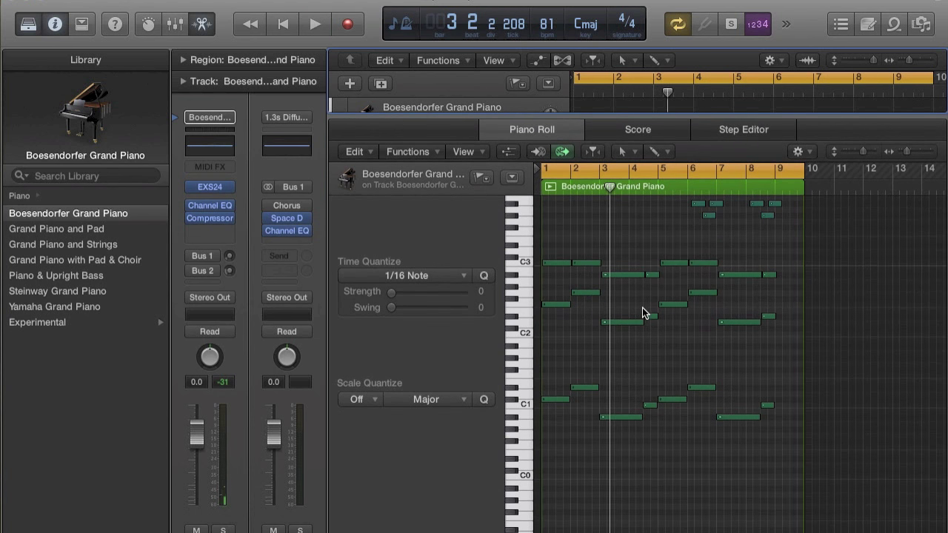
{"action": "key", "text": "super+Right"}
{"action": "key", "text": "super+Right"}
{"action": "key", "text": "super+Right"}
{"action": "key", "text": "super+Right"}
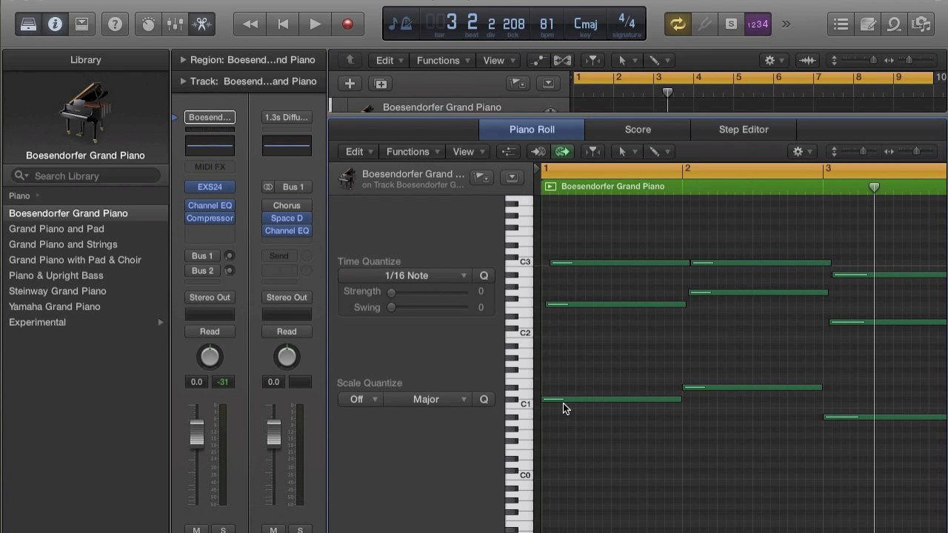
{"action": "left_click", "coordinate": [563, 400]}
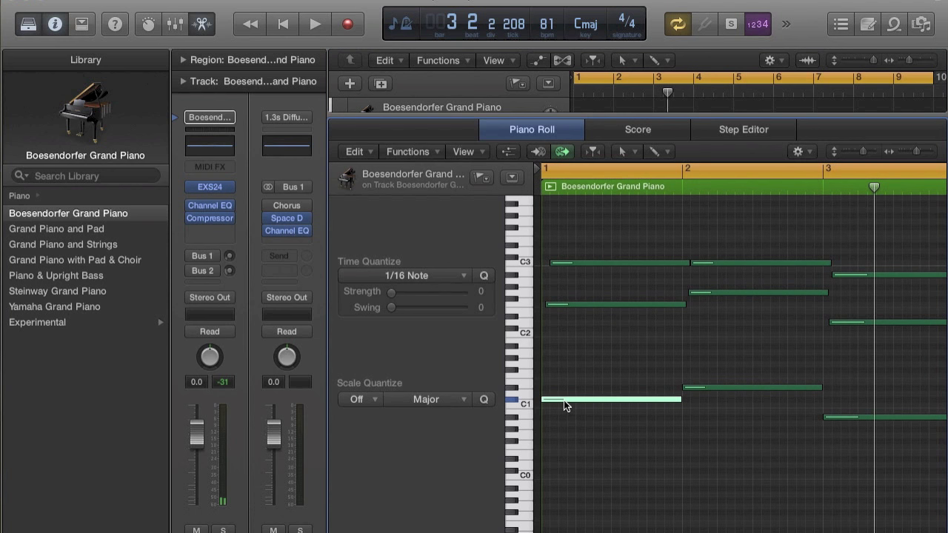
{"action": "left_click", "coordinate": [508, 152]}
- Resize the velocity lane, marquee-select the opening chord notes, and hide the Library for a wider editor
{"action": "left_click_drag", "start_coordinate": [431, 375], "coordinate": [434, 513]}
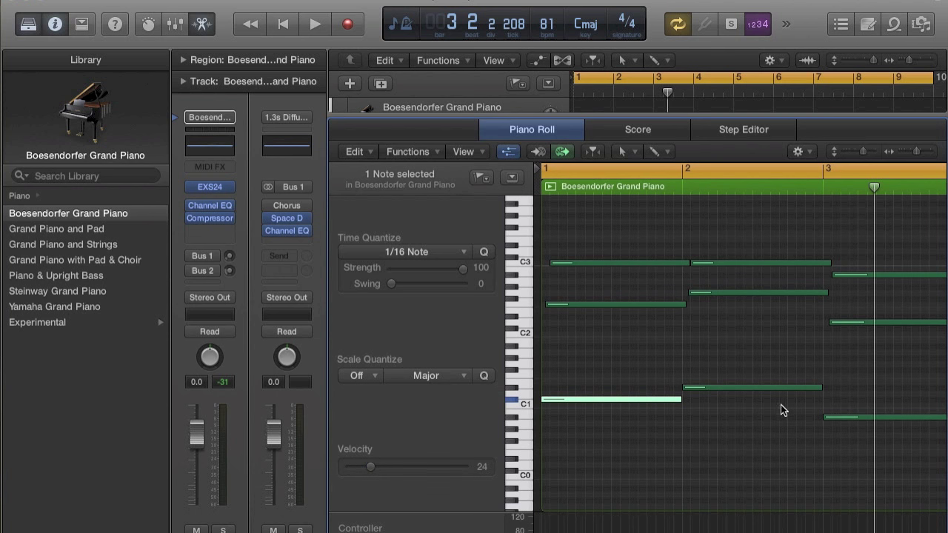
{"action": "scroll", "coordinate": [783, 406], "scroll_direction": "down", "scroll_amount": 5}
{"action": "scroll", "coordinate": [570, 295], "scroll_direction": "up", "scroll_amount": 3}
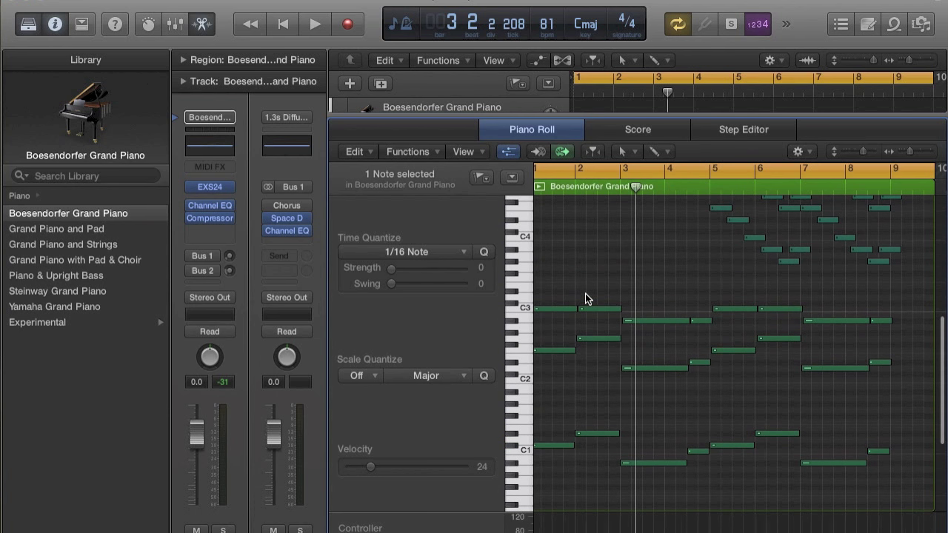
{"action": "scroll", "coordinate": [601, 328], "scroll_direction": "left", "scroll_amount": 2}
{"action": "left_click_drag", "start_coordinate": [571, 296], "coordinate": [899, 497]}
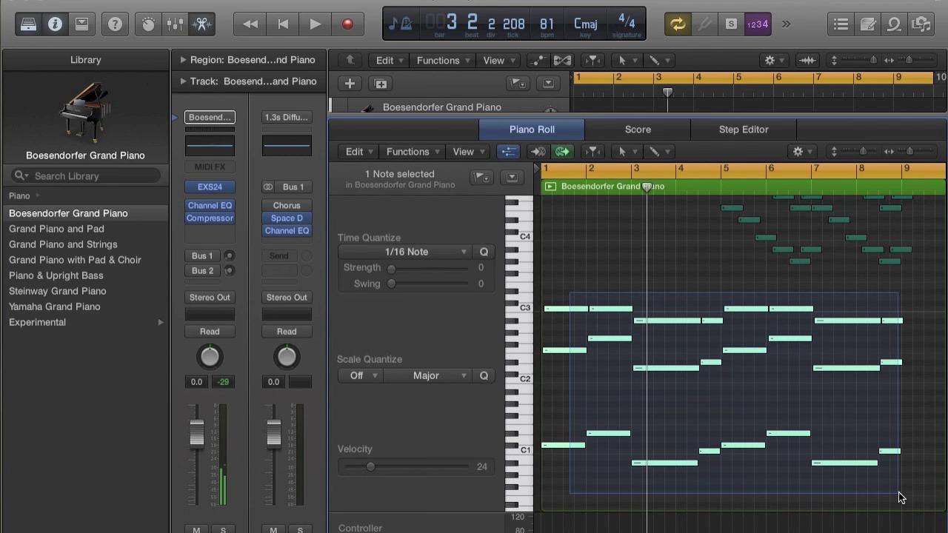
{"action": "scroll", "coordinate": [780, 408], "scroll_direction": "down", "scroll_amount": 1}
{"action": "scroll", "coordinate": [780, 403], "scroll_direction": "up", "scroll_amount": 3}
{"action": "scroll", "coordinate": [780, 403], "scroll_direction": "up", "scroll_amount": 8}
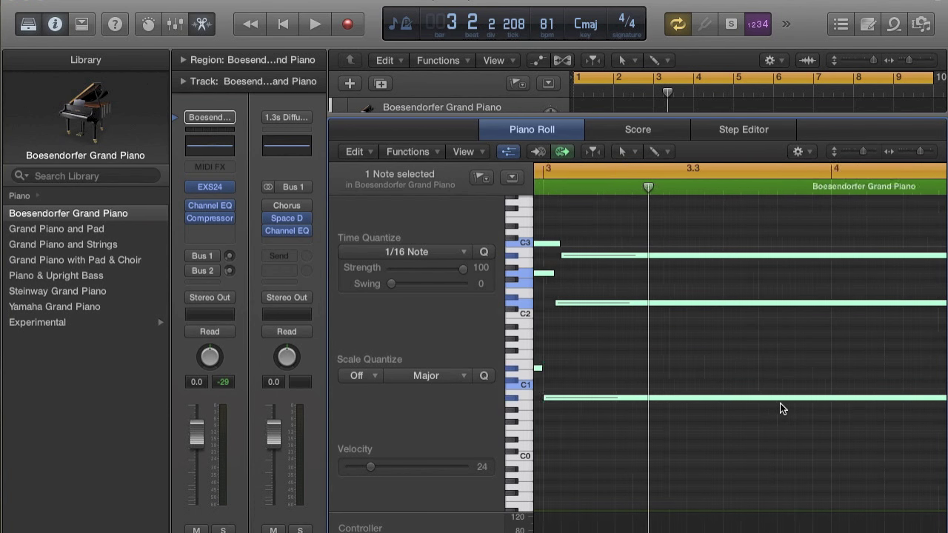
{"action": "scroll", "coordinate": [671, 400], "scroll_direction": "down", "scroll_amount": 6}
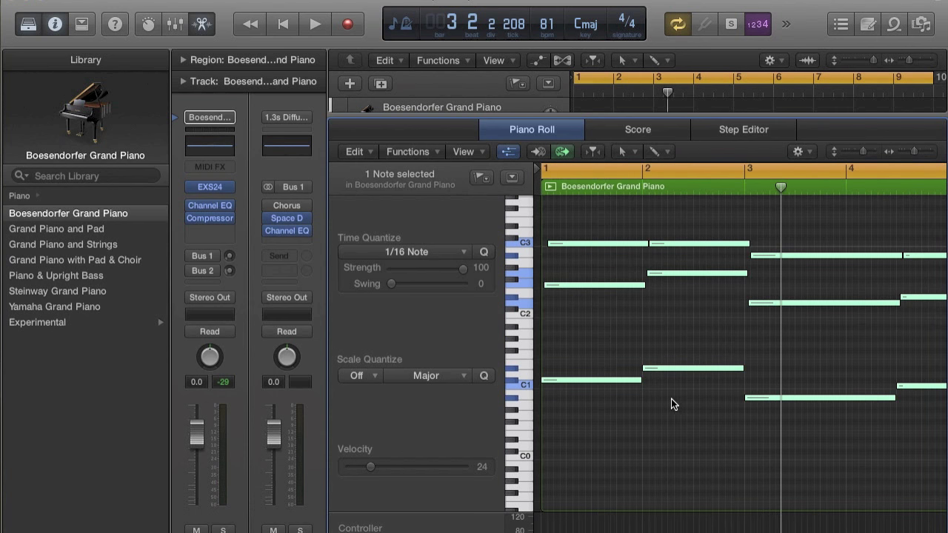
{"action": "left_click", "coordinate": [22, 27]}
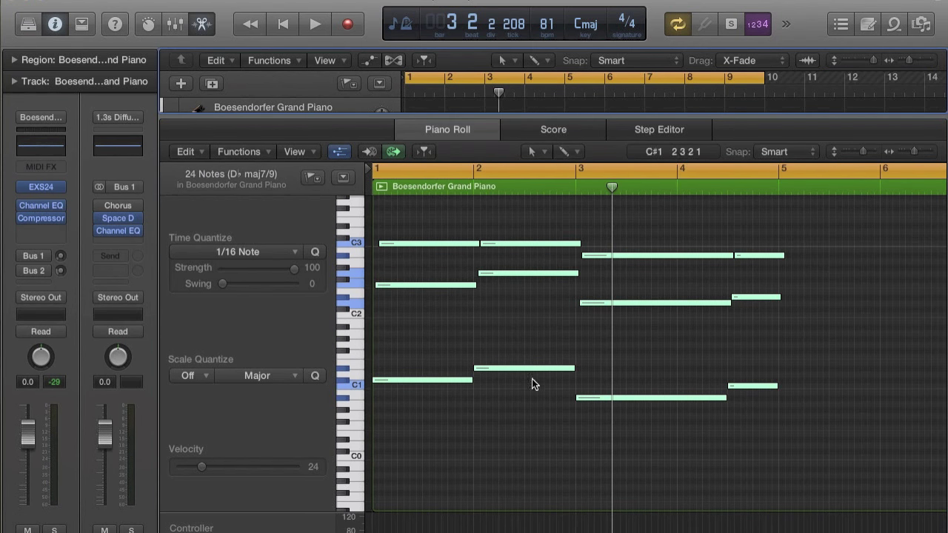
- Select both C1 notes and play the soft chord part from bar 1
{"action": "left_click", "coordinate": [535, 383]}
{"action": "scroll", "coordinate": [516, 374], "scroll_direction": "up", "scroll_amount": 5}
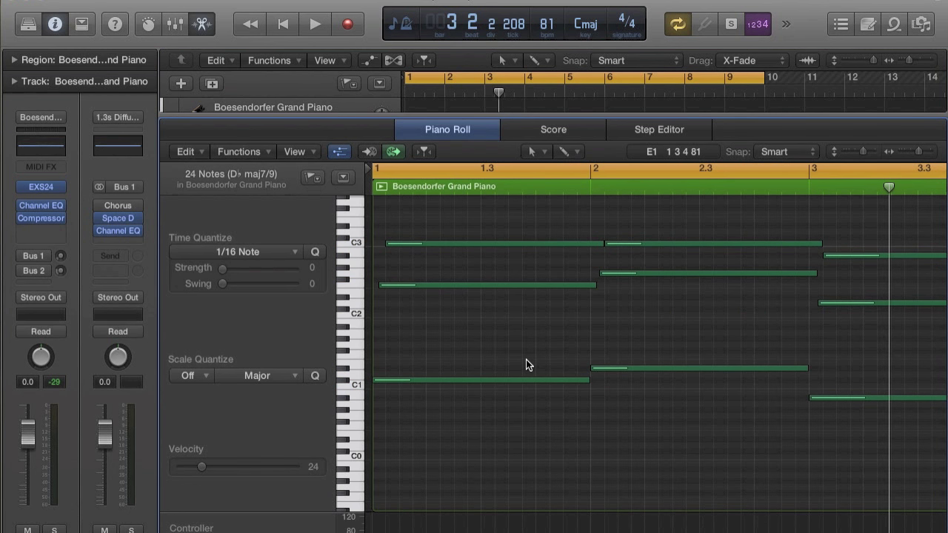
{"action": "scroll", "coordinate": [526, 362], "scroll_direction": "down", "scroll_amount": 5}
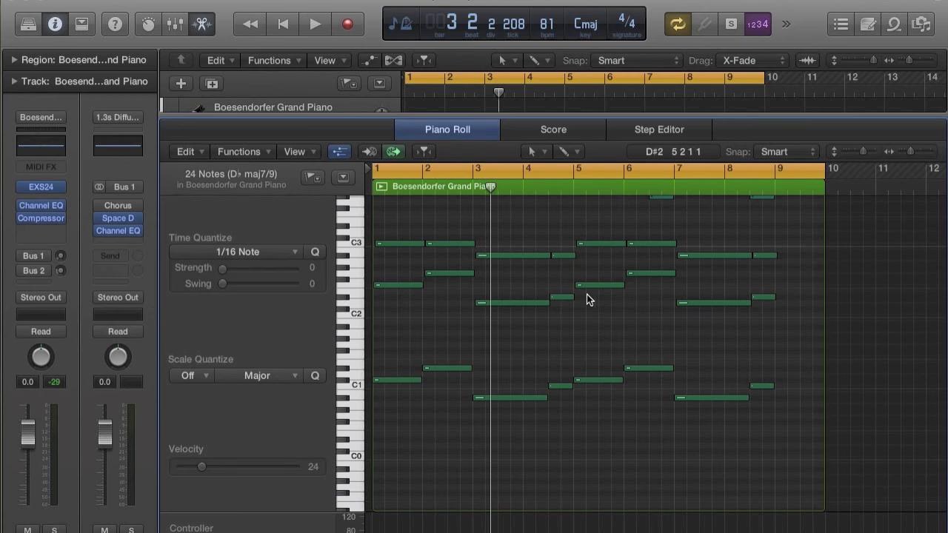
{"action": "scroll", "coordinate": [701, 304], "scroll_direction": "up", "scroll_amount": 5}
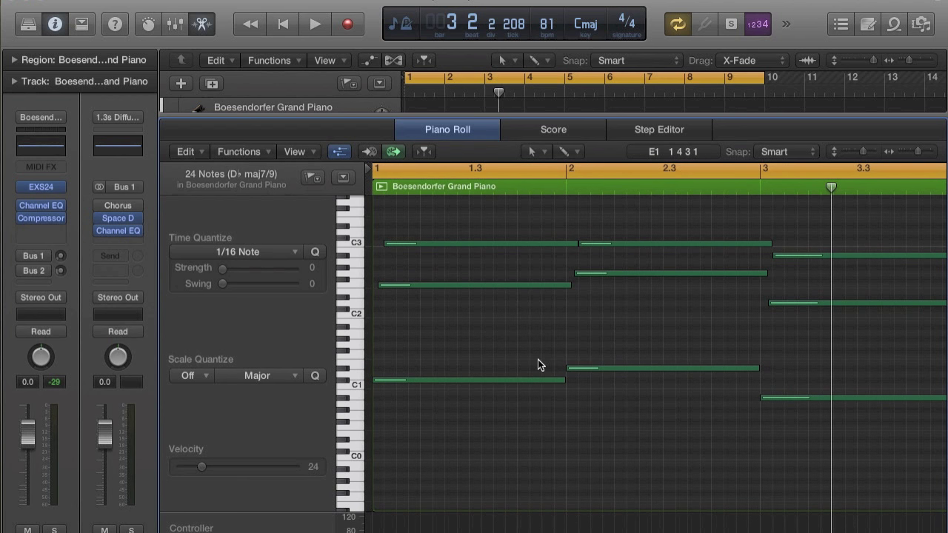
{"action": "scroll", "coordinate": [538, 358], "scroll_direction": "up", "scroll_amount": 1}
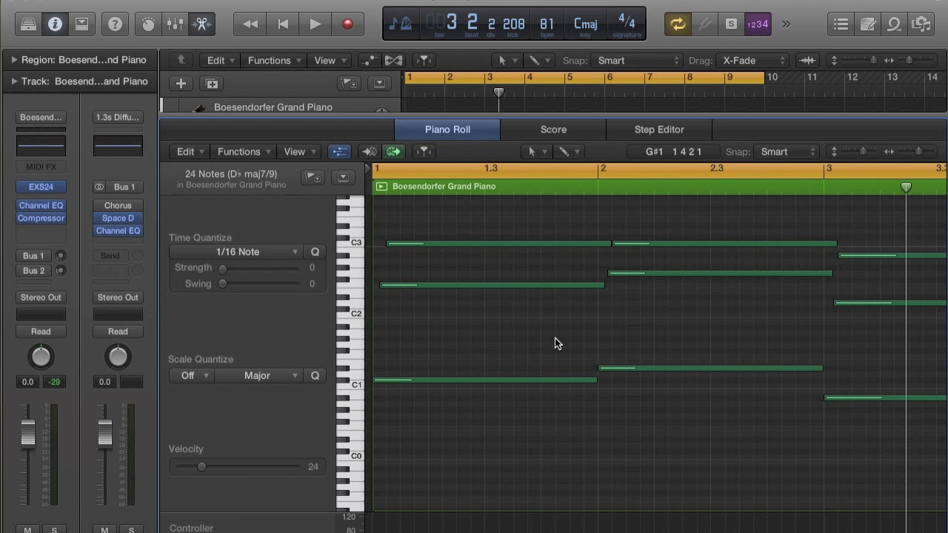
{"action": "scroll", "coordinate": [555, 339], "scroll_direction": "up", "scroll_amount": 1}
{"action": "left_click", "coordinate": [344, 382]}
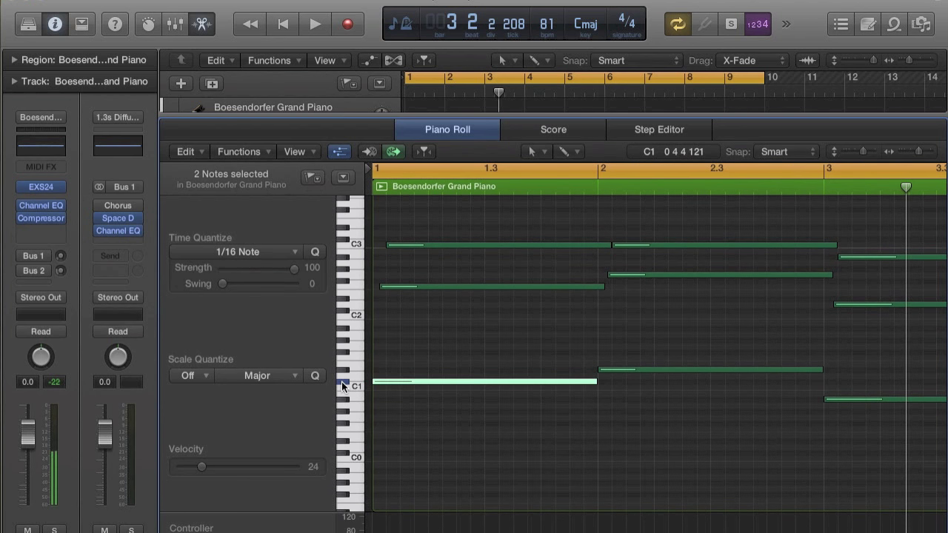
{"action": "key", "text": "space"}
{"action": "scroll", "coordinate": [563, 370], "scroll_direction": "up", "scroll_amount": 3}
{"action": "key", "text": "space"}
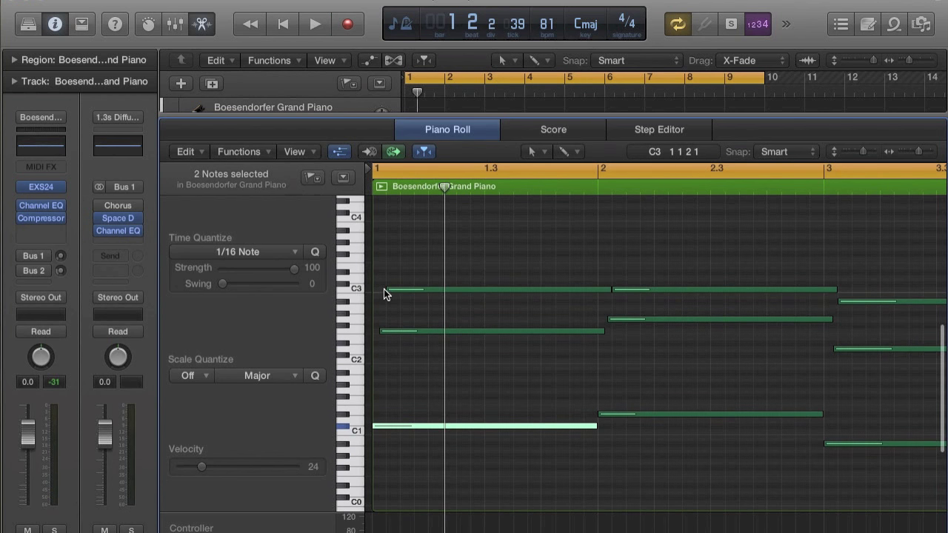
- Zoom in on bar 1 and align the G#2 and C3 notes to the bar-1 start
{"action": "key", "text": "super+Right"}
{"action": "key", "text": "super+Right"}
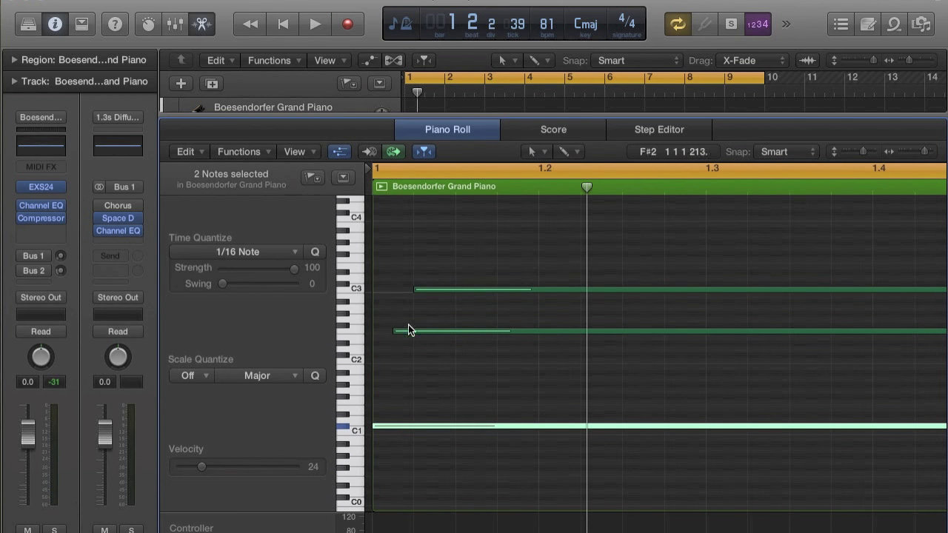
{"action": "left_click", "coordinate": [452, 357]}
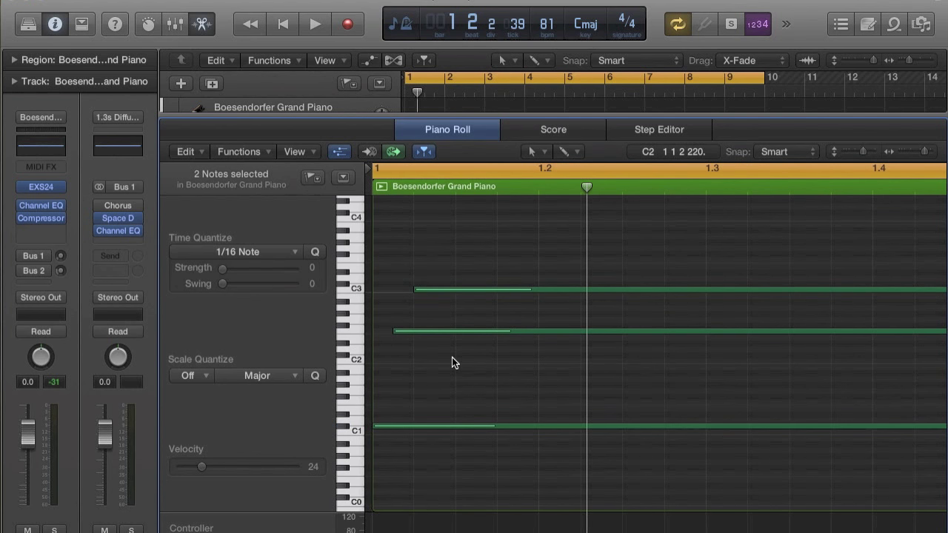
{"action": "key", "text": "super+Left"}
{"action": "key", "text": "super+Left"}
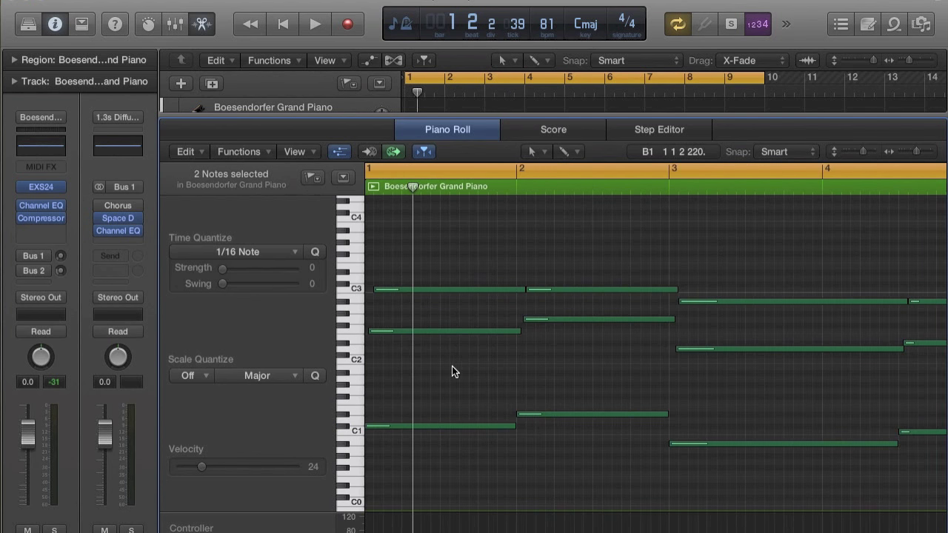
{"action": "scroll", "coordinate": [473, 361], "scroll_direction": "up", "scroll_amount": 5}
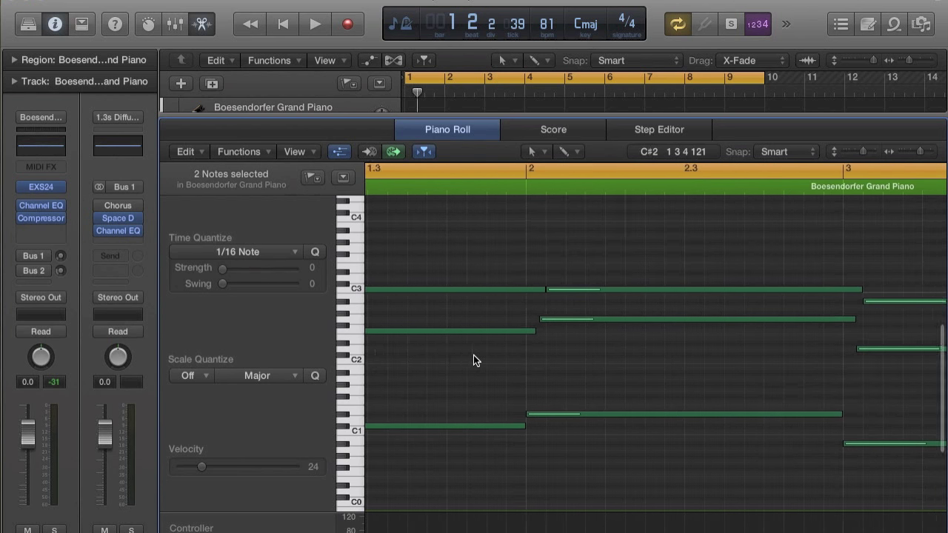
{"action": "scroll", "coordinate": [554, 294], "scroll_direction": "left", "scroll_amount": 3}
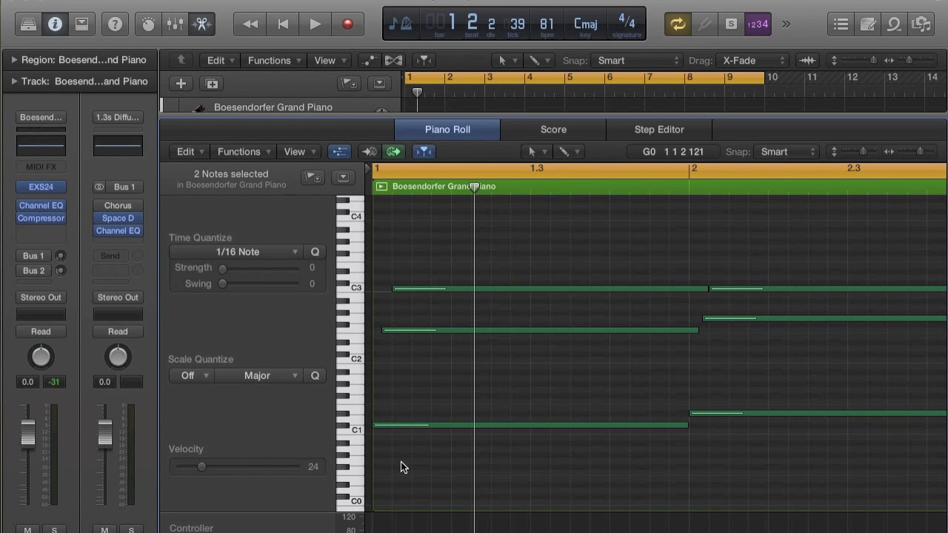
{"action": "left_click", "coordinate": [399, 331]}
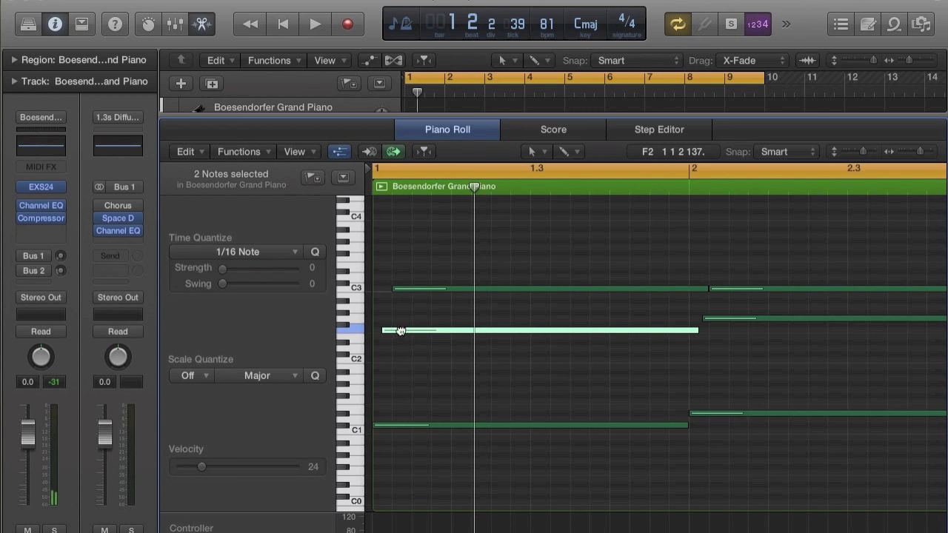
{"action": "key", "text": "q"}
{"action": "left_click_drag", "start_coordinate": [409, 287], "coordinate": [391, 288]}
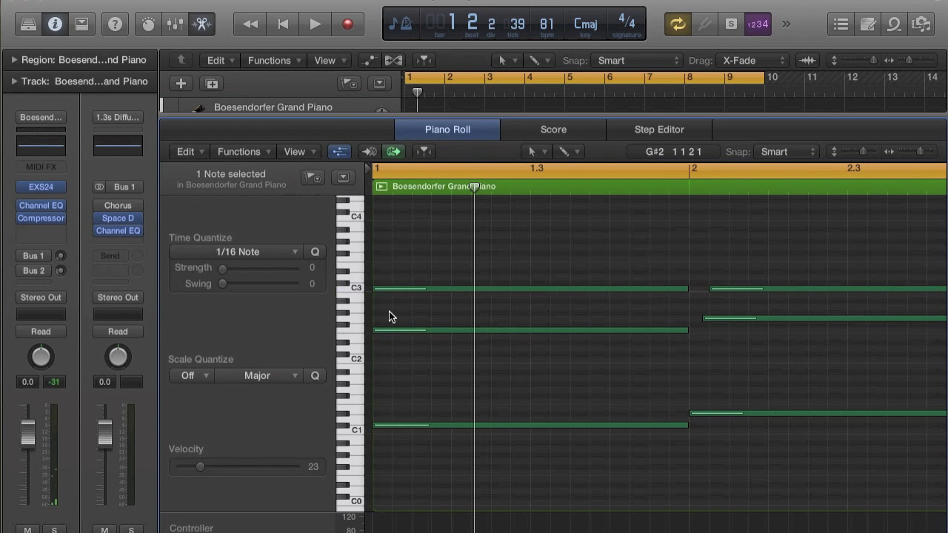
{"action": "key", "text": "space"}
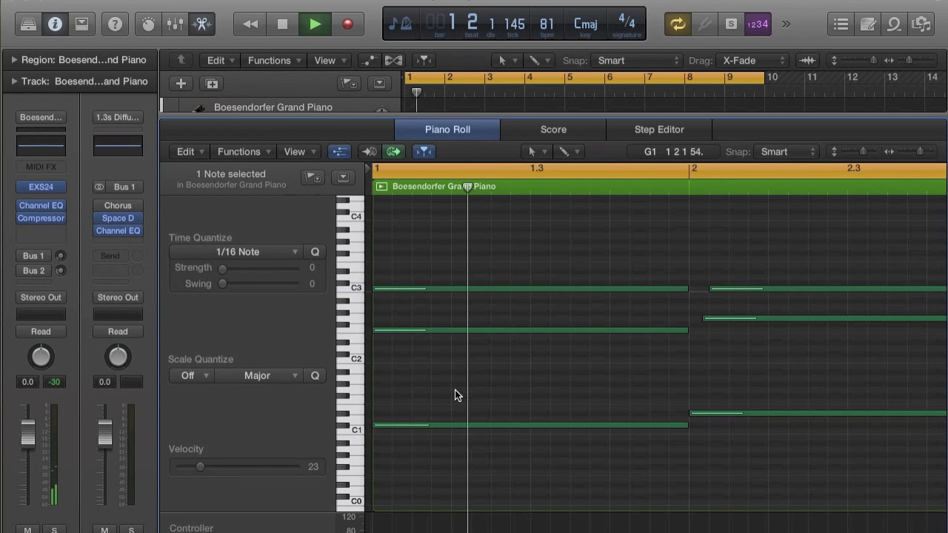
{"action": "key", "text": "space"}
- Nudge the G#2 and C3 notes slightly later to stagger the opening chord
{"action": "left_click_drag", "start_coordinate": [436, 333], "coordinate": [449, 332]}
{"action": "left_click_drag", "start_coordinate": [447, 295], "coordinate": [467, 289]}
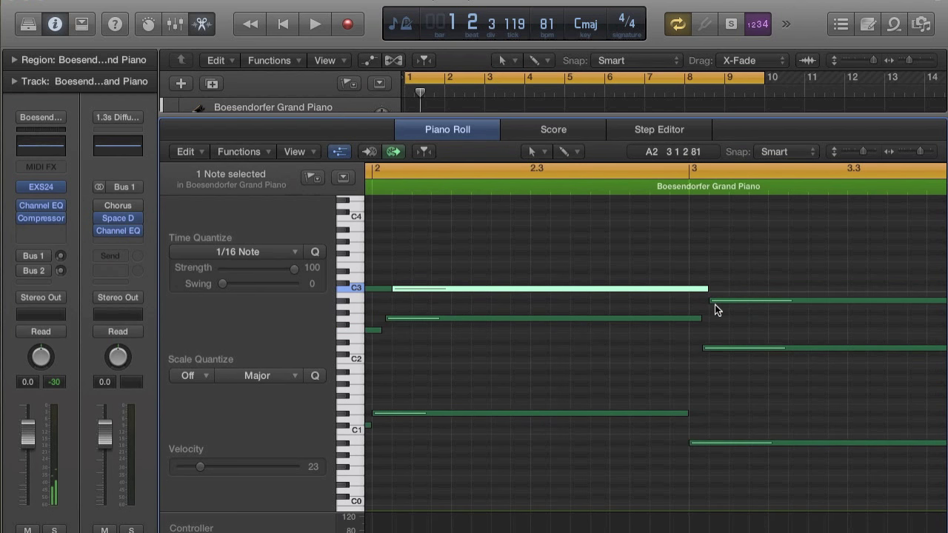
{"action": "key", "text": "Right"}
{"action": "key", "text": "space"}
{"action": "key", "text": "super+Left"}
{"action": "key", "text": "super+Left"}
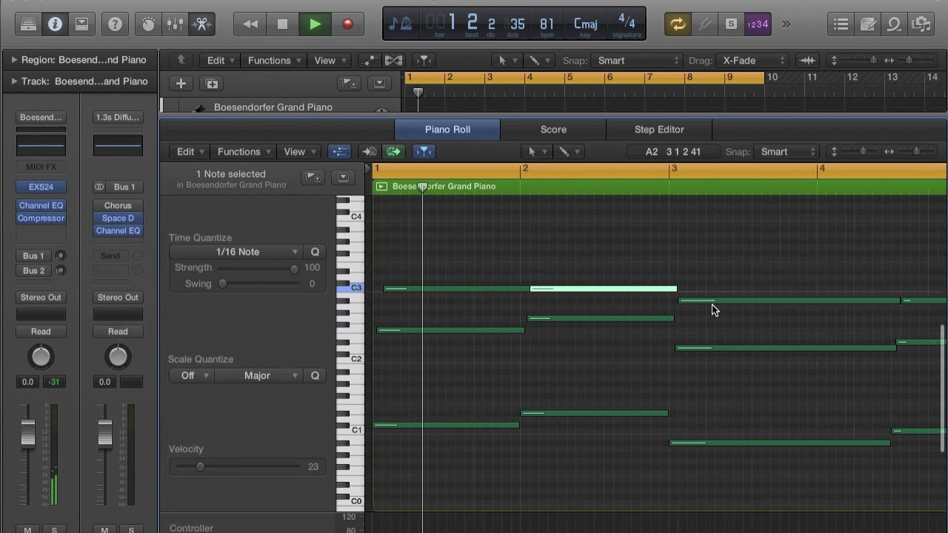
{"action": "left_click", "coordinate": [673, 370]}
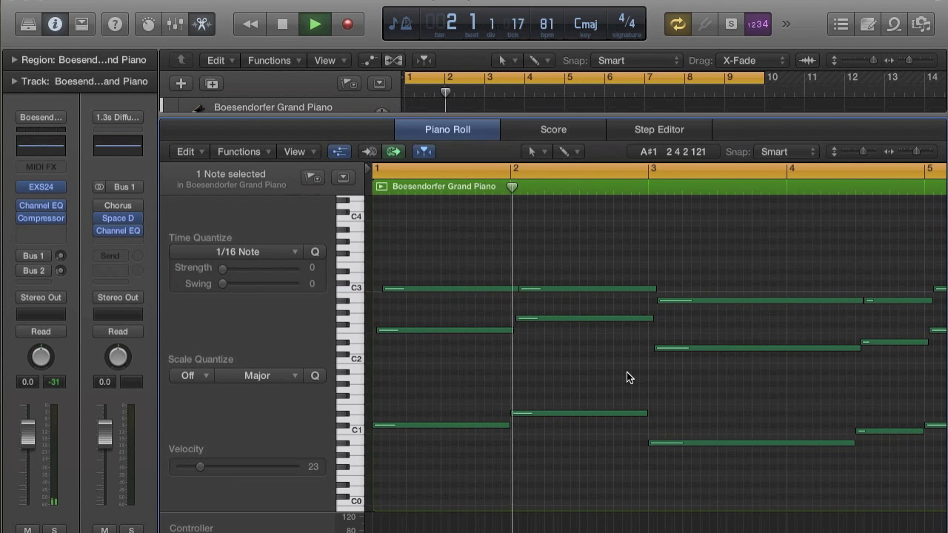
- Follow playback along the chord part up to bar 6, then stop
{"action": "scroll", "coordinate": [557, 399], "scroll_direction": "right", "scroll_amount": 5}
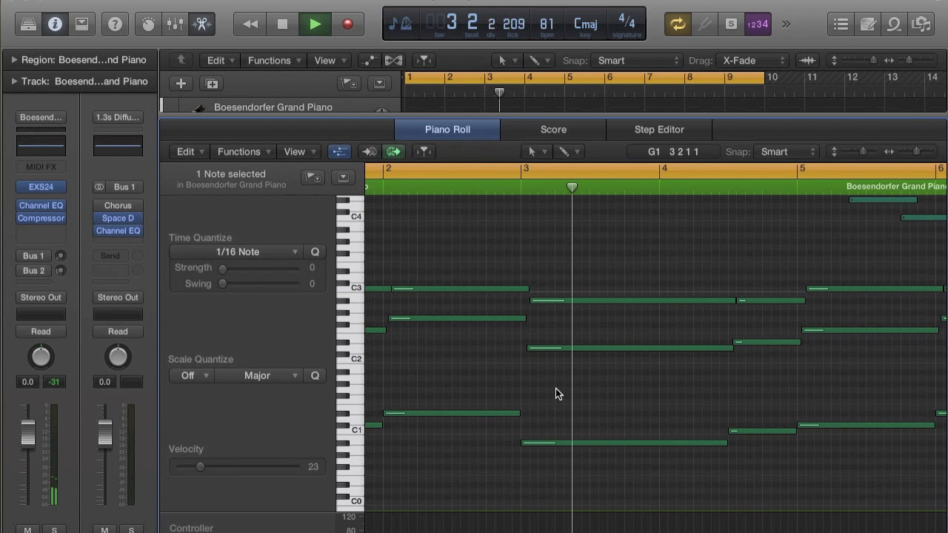
{"action": "scroll", "coordinate": [557, 394], "scroll_direction": "right", "scroll_amount": 2}
{"action": "scroll", "coordinate": [556, 393], "scroll_direction": "right", "scroll_amount": 1}
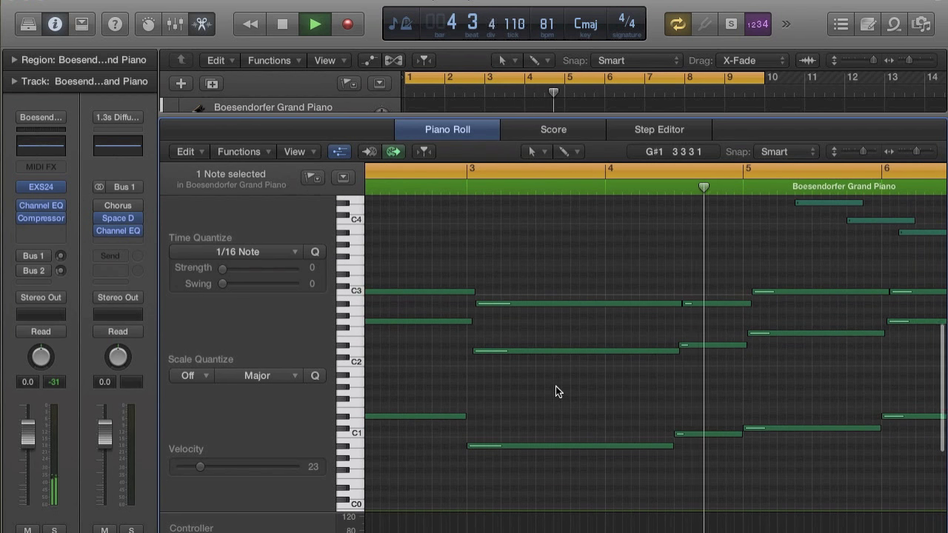
{"action": "scroll", "coordinate": [556, 392], "scroll_direction": "right", "scroll_amount": 5}
{"action": "scroll", "coordinate": [556, 391], "scroll_direction": "right", "scroll_amount": 2}
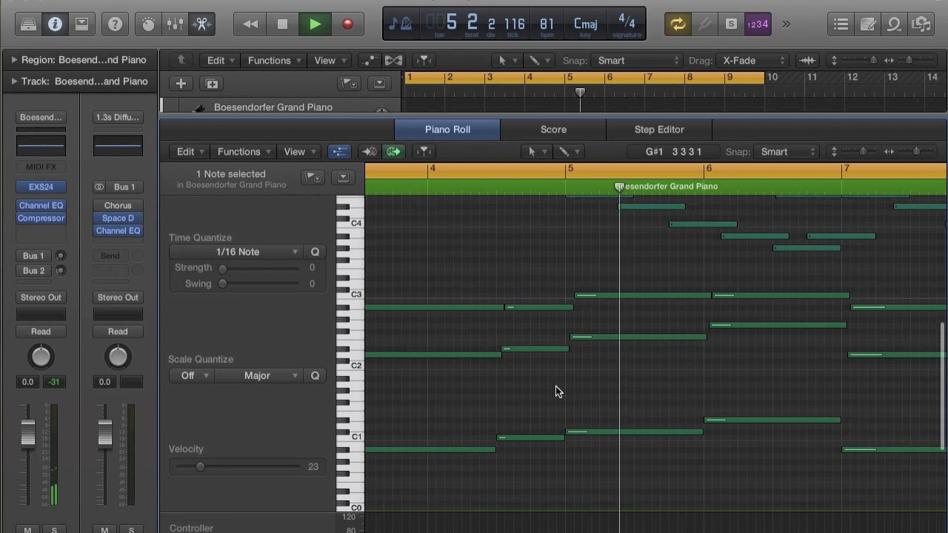
{"action": "scroll", "coordinate": [556, 392], "scroll_direction": "up", "scroll_amount": 3}
{"action": "scroll", "coordinate": [556, 392], "scroll_direction": "right", "scroll_amount": 5}
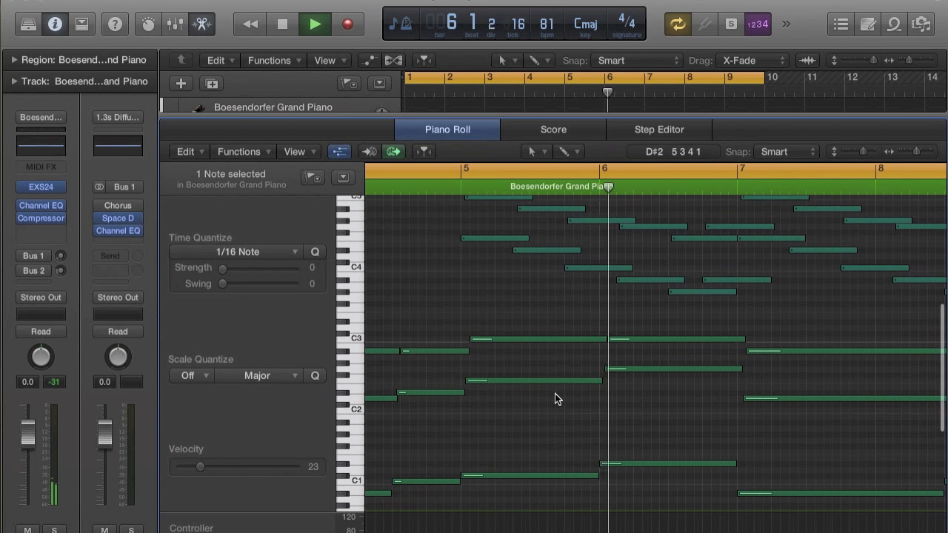
{"action": "scroll", "coordinate": [555, 393], "scroll_direction": "up", "scroll_amount": 5}
{"action": "key", "text": "space"}
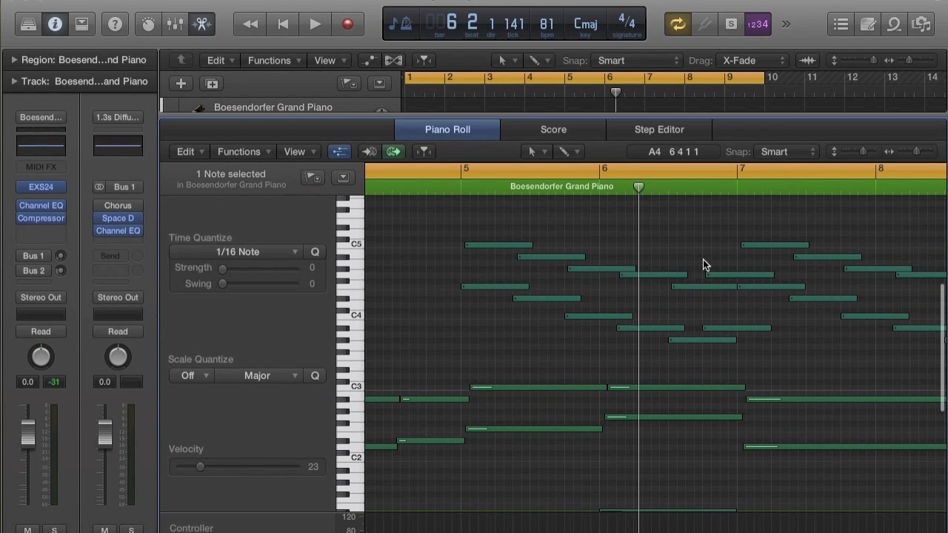
- Inspect the soft B4 note near bar 7.3 at velocity 10 and the neighbouring A4 note
{"action": "scroll", "coordinate": [646, 305], "scroll_direction": "up", "scroll_amount": 5}
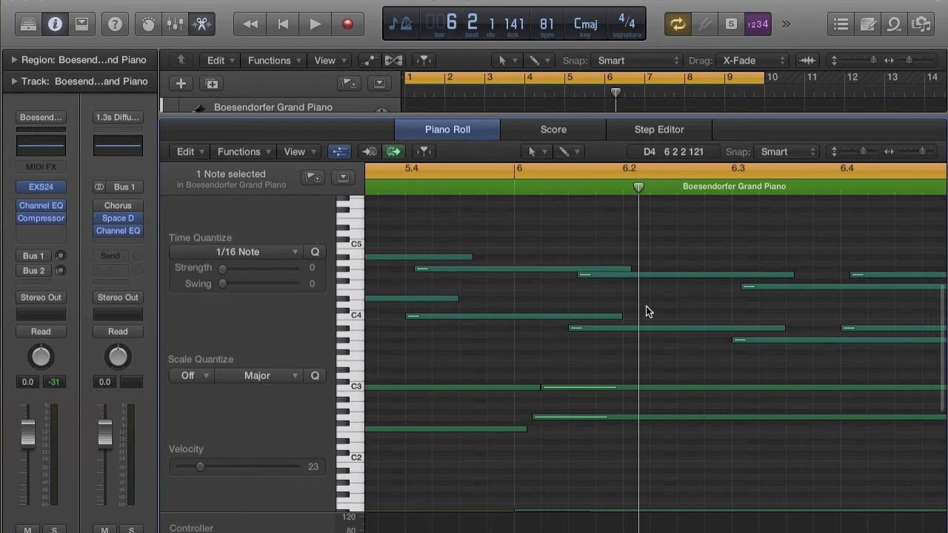
{"action": "scroll", "coordinate": [743, 334], "scroll_direction": "down", "scroll_amount": 5}
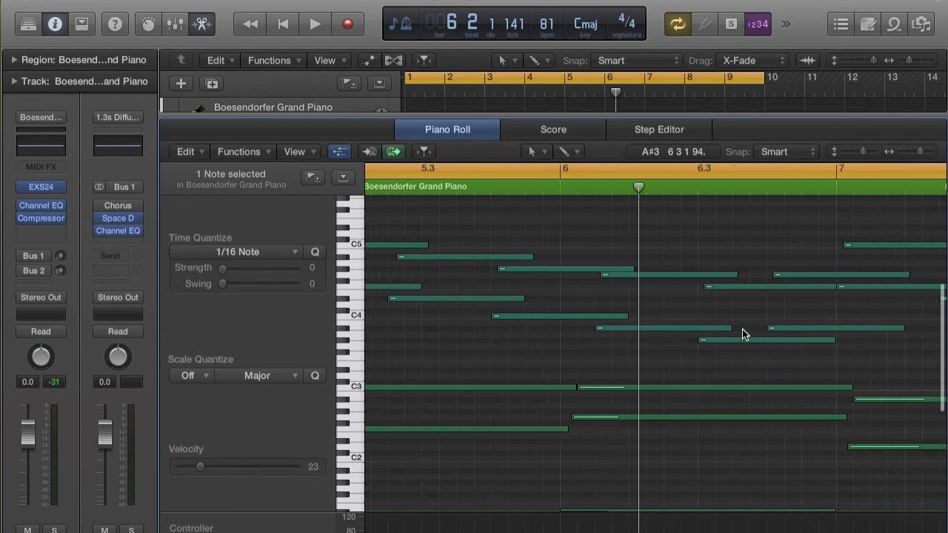
{"action": "scroll", "coordinate": [742, 334], "scroll_direction": "right", "scroll_amount": 5}
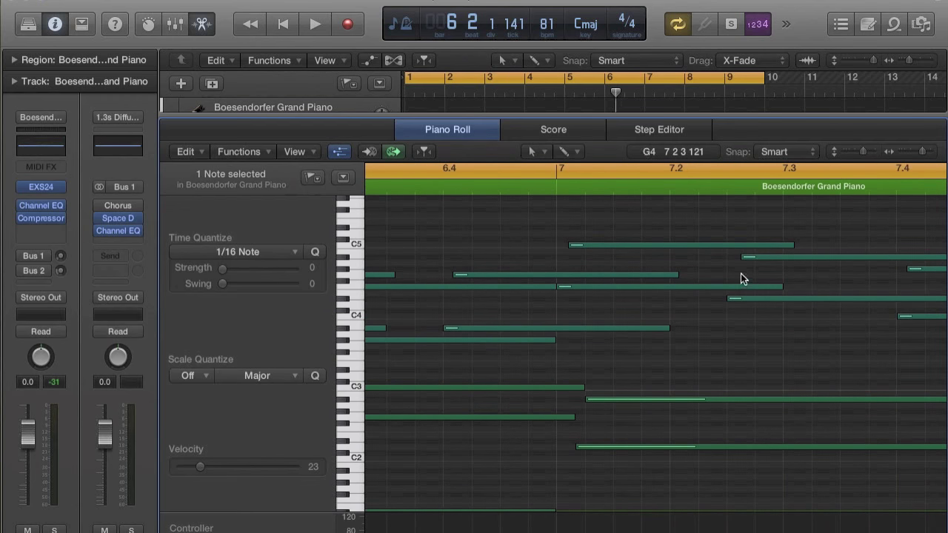
{"action": "left_click", "coordinate": [741, 297]}
{"action": "scroll", "coordinate": [741, 297], "scroll_direction": "right", "scroll_amount": 3}
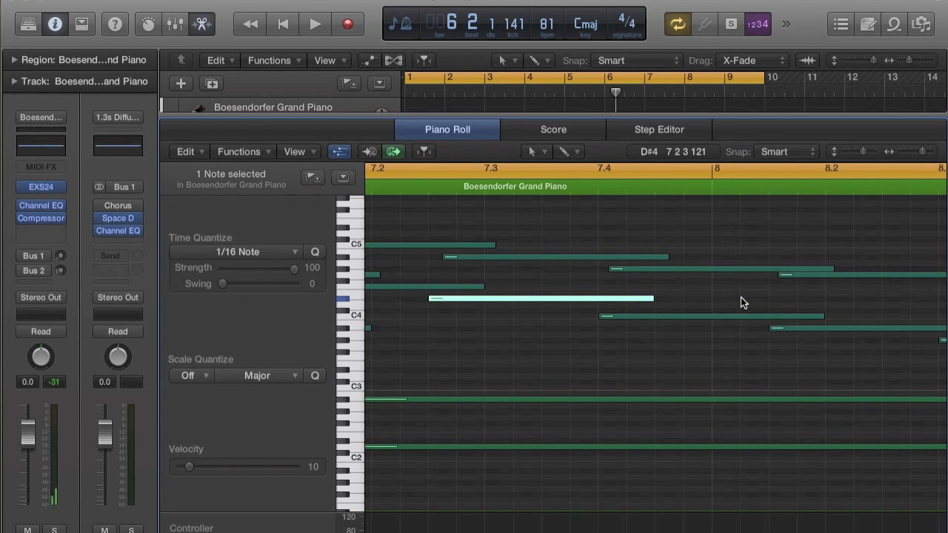
{"action": "left_click", "coordinate": [454, 258]}
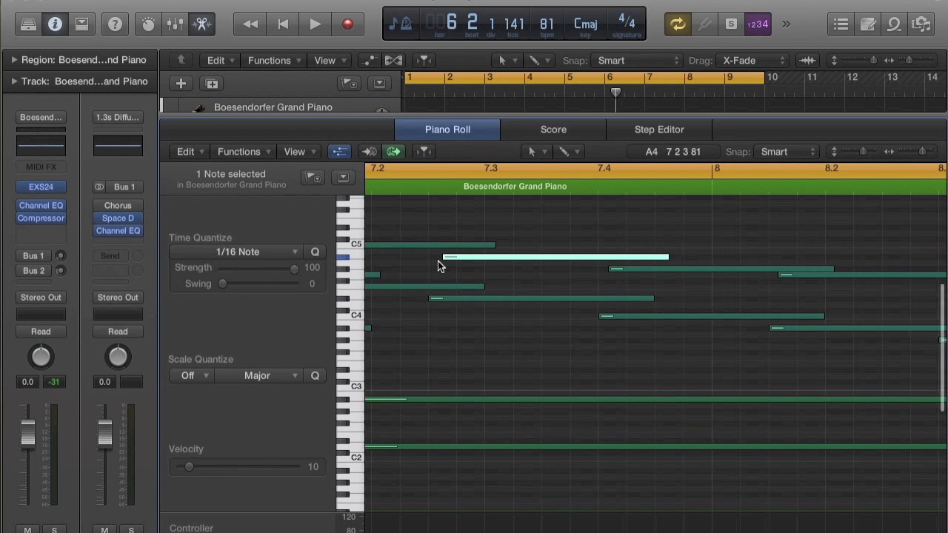
- Zoom out to show the whole region, bars 1–9, with more pitches visible
{"action": "key", "text": "super+Left"}
{"action": "key", "text": "super+Left"}
{"action": "key", "text": "super+Left"}
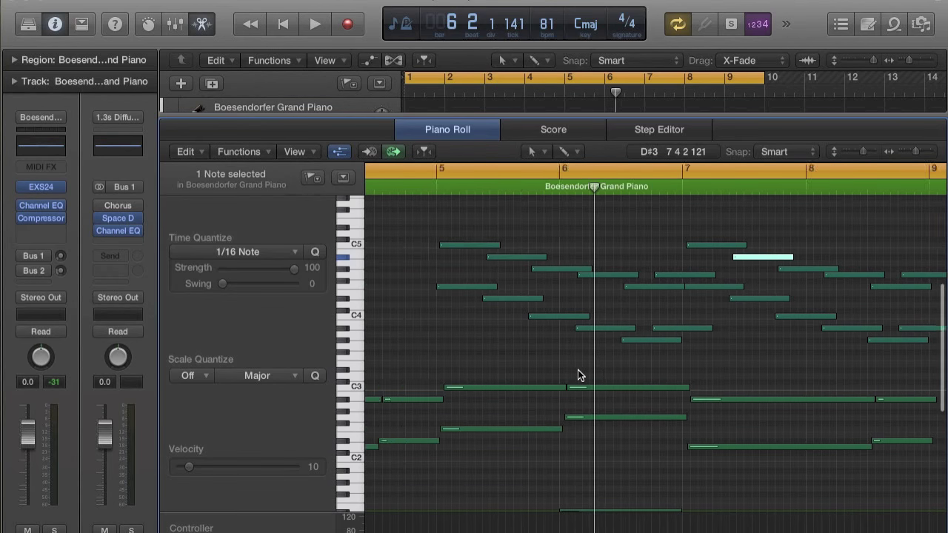
{"action": "scroll", "coordinate": [578, 376], "scroll_direction": "down", "scroll_amount": 5}
{"action": "key", "text": "super+Left"}
{"action": "scroll", "coordinate": [593, 343], "scroll_direction": "up", "scroll_amount": 5}
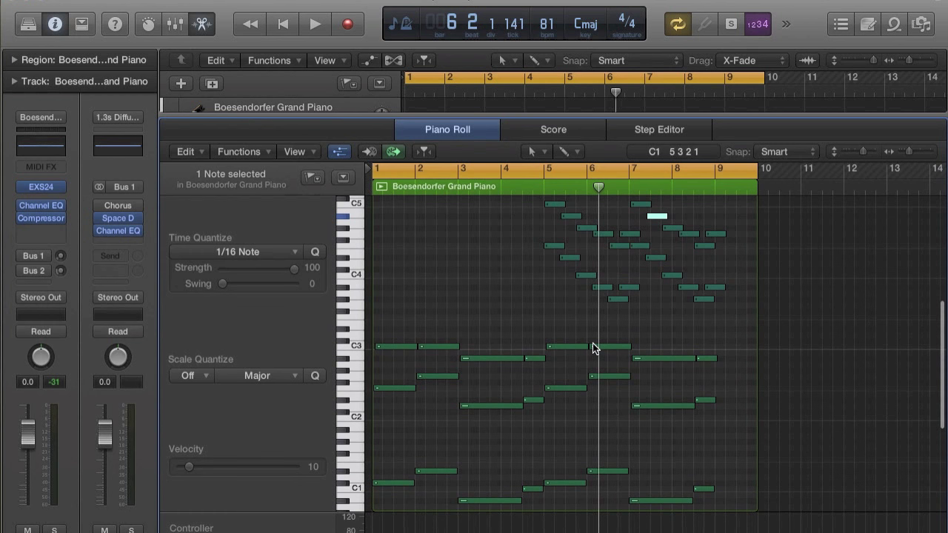
{"action": "left_click_drag", "start_coordinate": [587, 116], "coordinate": [586, 34]}
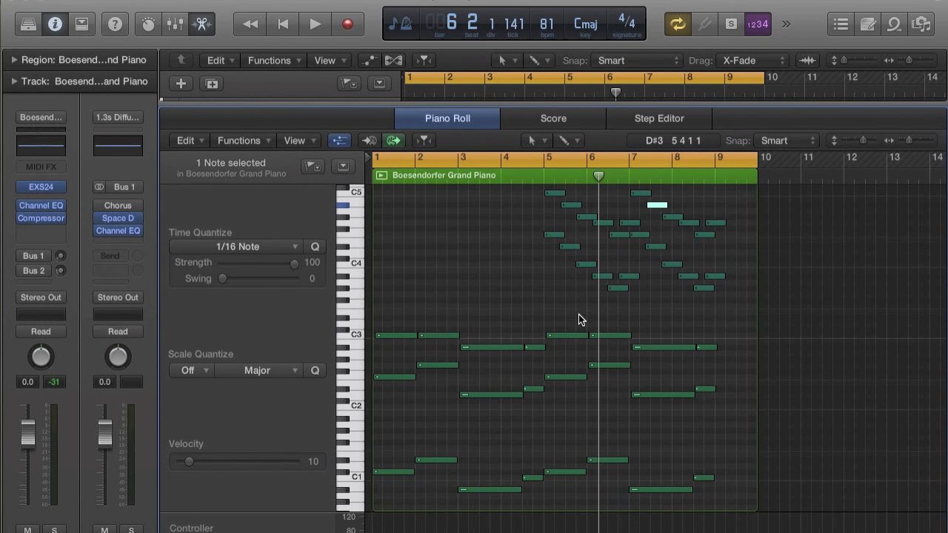
{"action": "scroll", "coordinate": [578, 314], "scroll_direction": "up", "scroll_amount": 1}
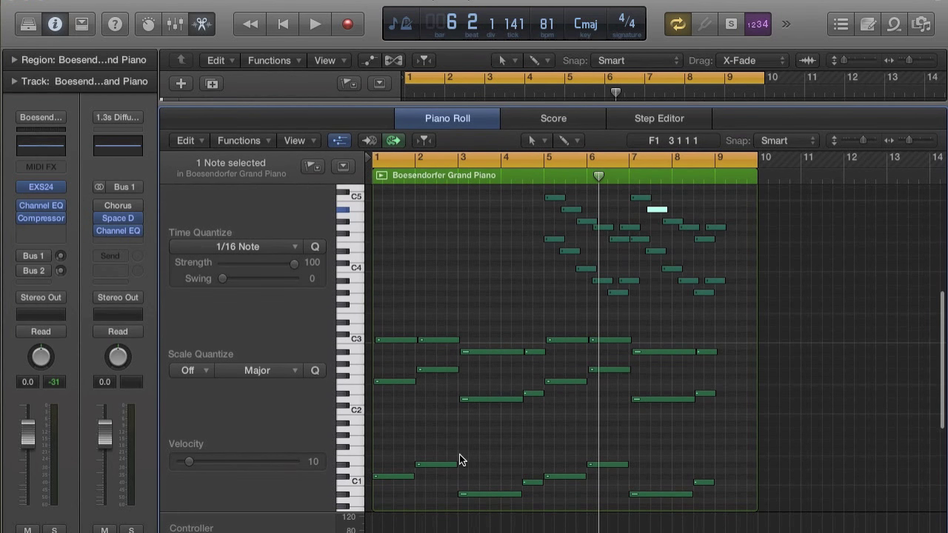
{"action": "key", "text": "super+Right"}
{"action": "key", "text": "super+Right"}
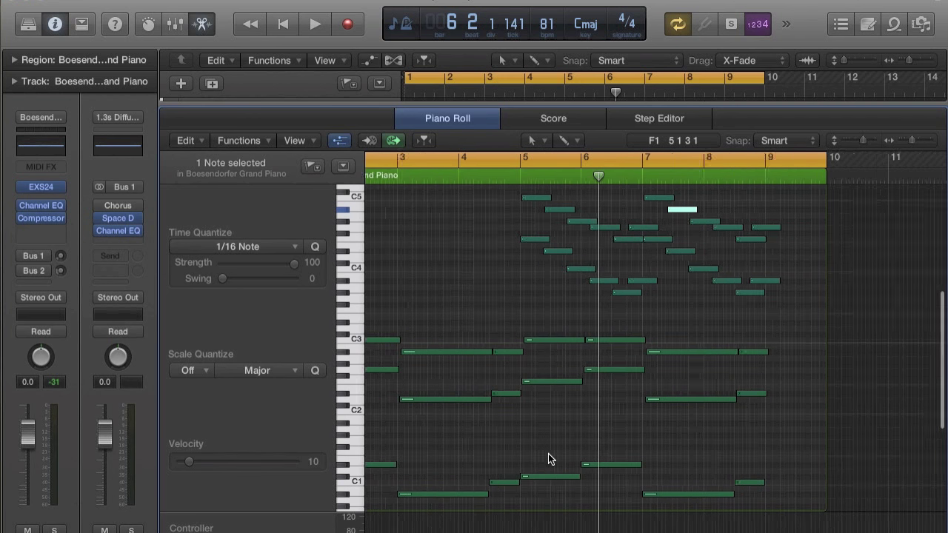
{"action": "key", "text": "super+Left"}
{"action": "key", "text": "super+Left"}
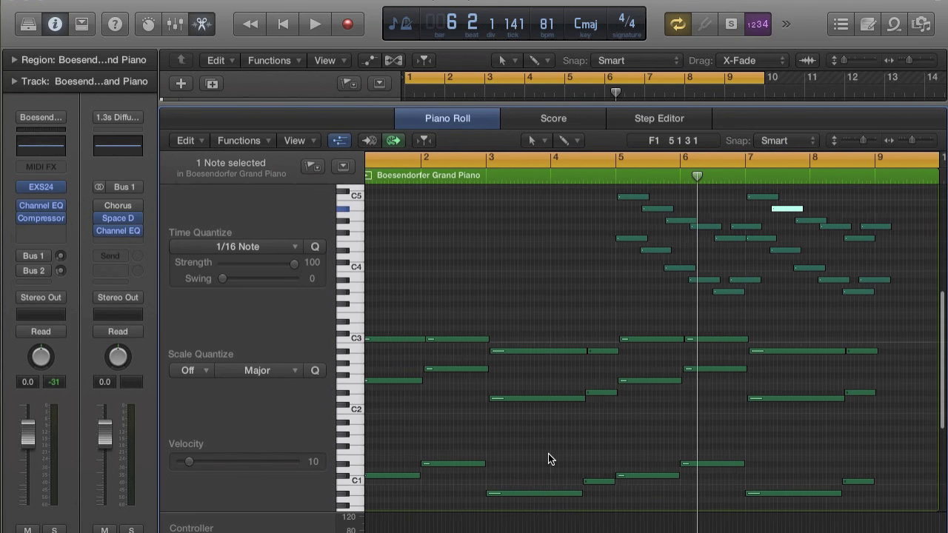
- Shrink the Piano Roll to reveal both Boesendorfer tracks and clear all selections
{"action": "left_click", "coordinate": [570, 309]}
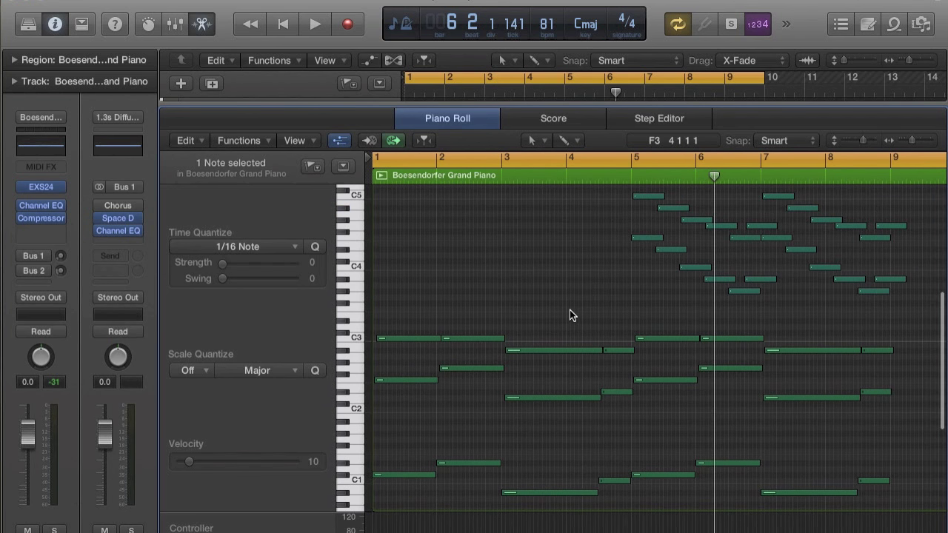
{"action": "scroll", "coordinate": [565, 263], "scroll_direction": "down", "scroll_amount": 2}
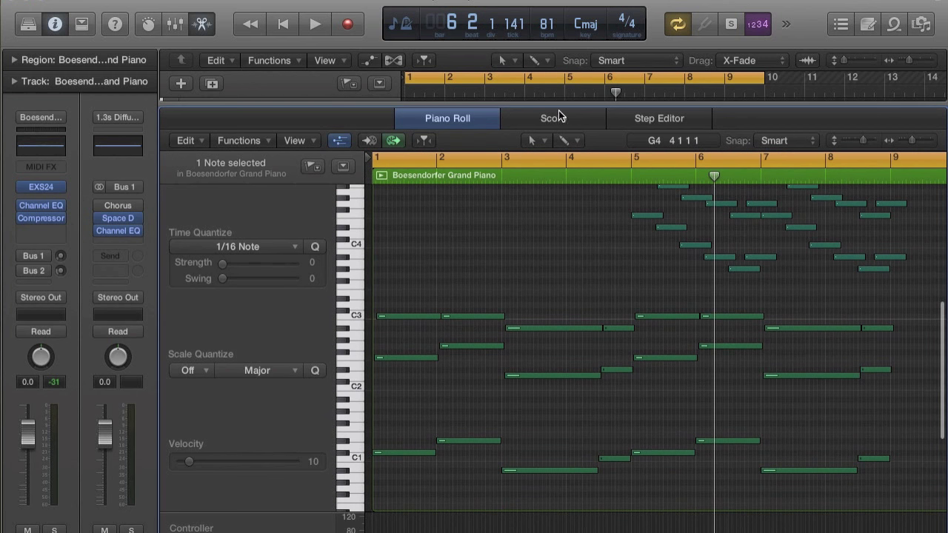
{"action": "left_click_drag", "start_coordinate": [559, 106], "coordinate": [554, 435]}
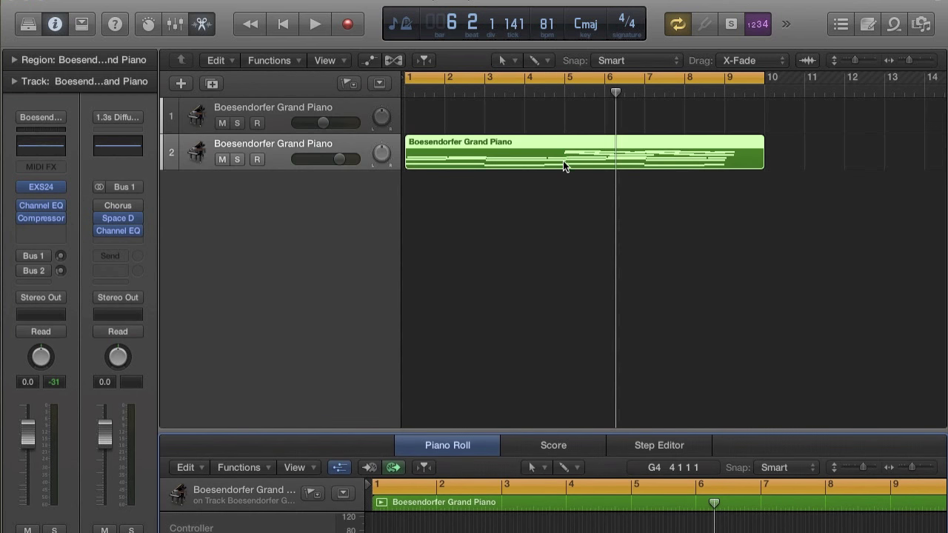
{"action": "left_click", "coordinate": [554, 208]}
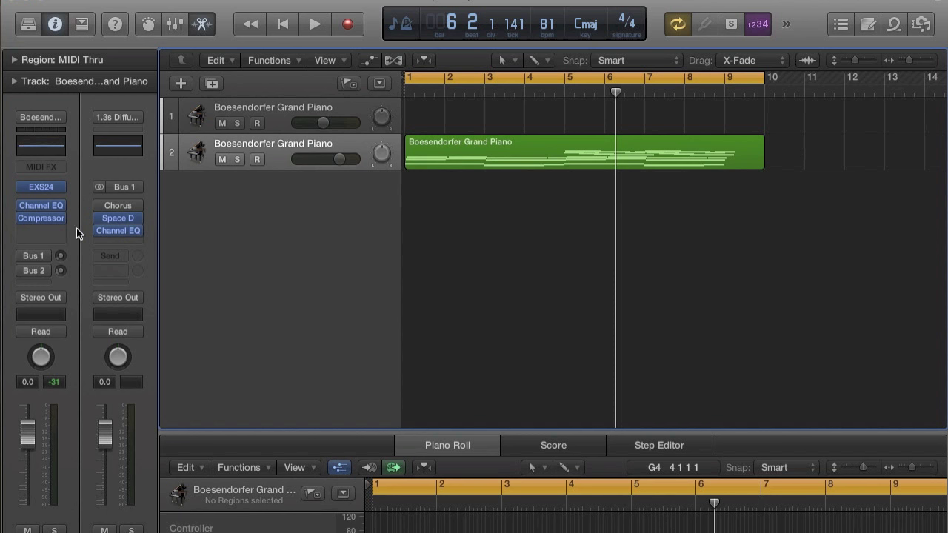
- Insert a stereo Space Designer reverb in the slot below the Compressor
{"action": "left_click", "coordinate": [34, 231]}
{"action": "mouse_move", "coordinate": [69, 376]}
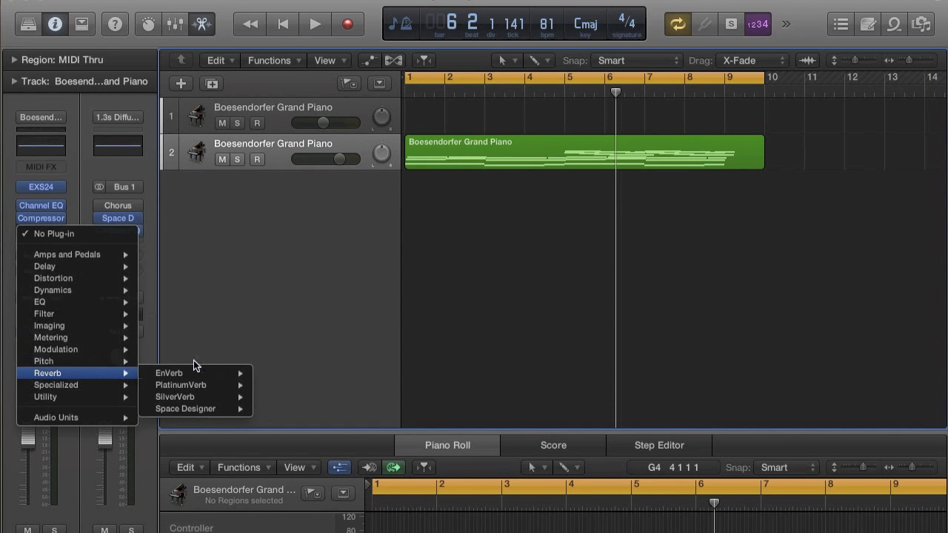
{"action": "mouse_move", "coordinate": [212, 409]}
{"action": "left_click", "coordinate": [282, 409]}
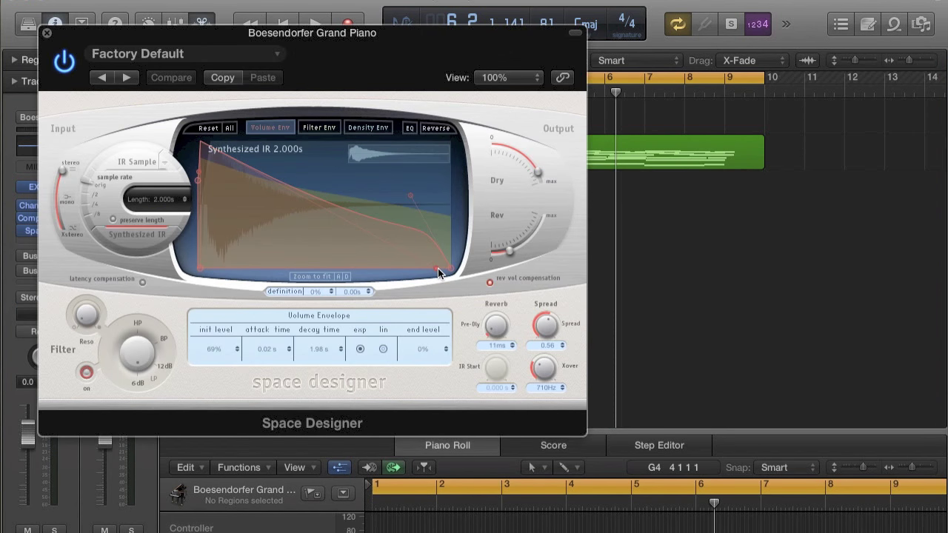
- Reshape the Space Designer volume envelope, raising its end level to 15%
{"action": "left_click_drag", "start_coordinate": [438, 268], "coordinate": [459, 82]}
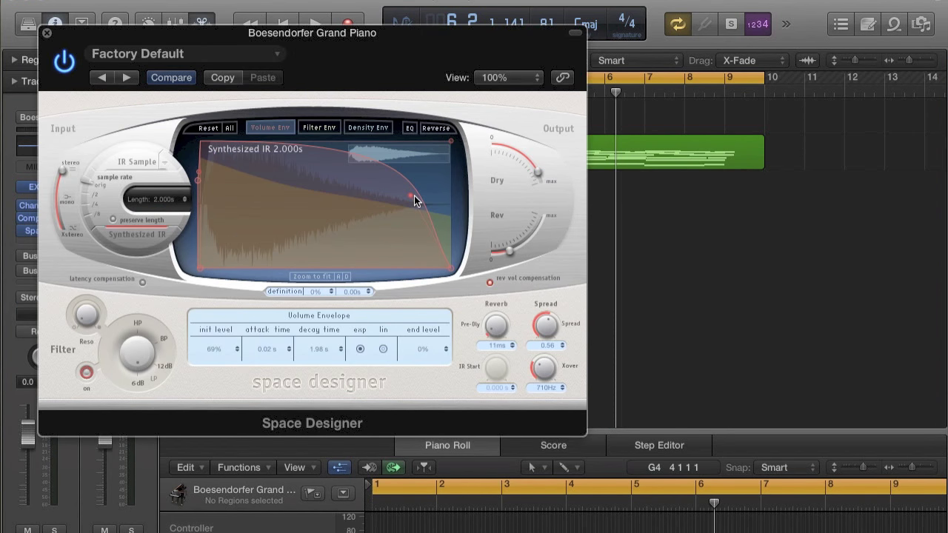
{"action": "left_click_drag", "start_coordinate": [423, 191], "coordinate": [389, 208]}
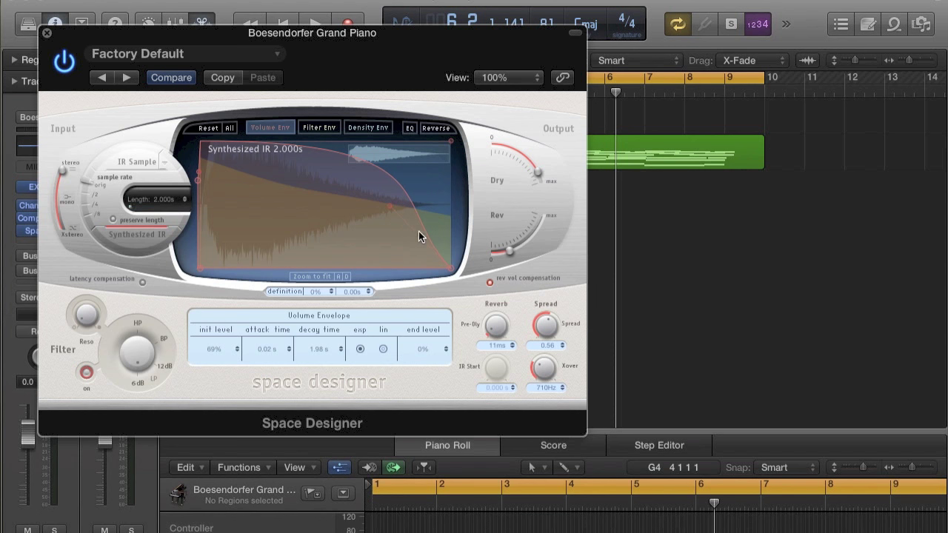
{"action": "left_click_drag", "start_coordinate": [451, 271], "coordinate": [453, 249]}
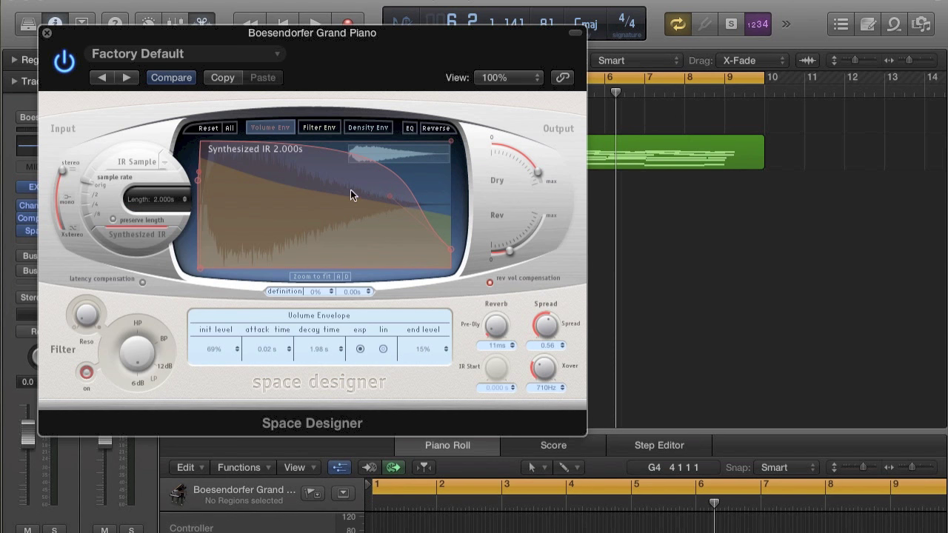
- Raise the filter envelope's break level to 18665 Hz and reshape its decay curve
{"action": "left_click", "coordinate": [379, 131]}
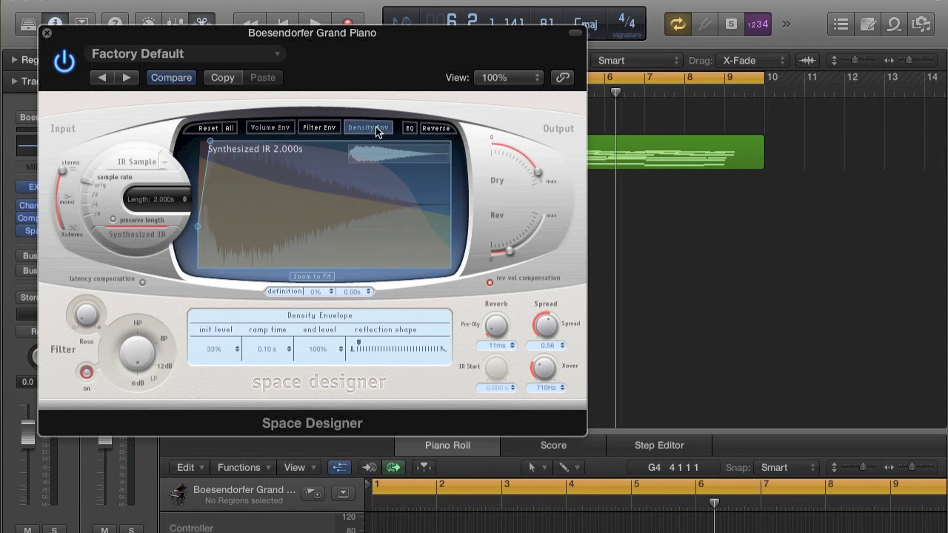
{"action": "left_click", "coordinate": [321, 130]}
{"action": "left_click_drag", "start_coordinate": [322, 205], "coordinate": [321, 154]}
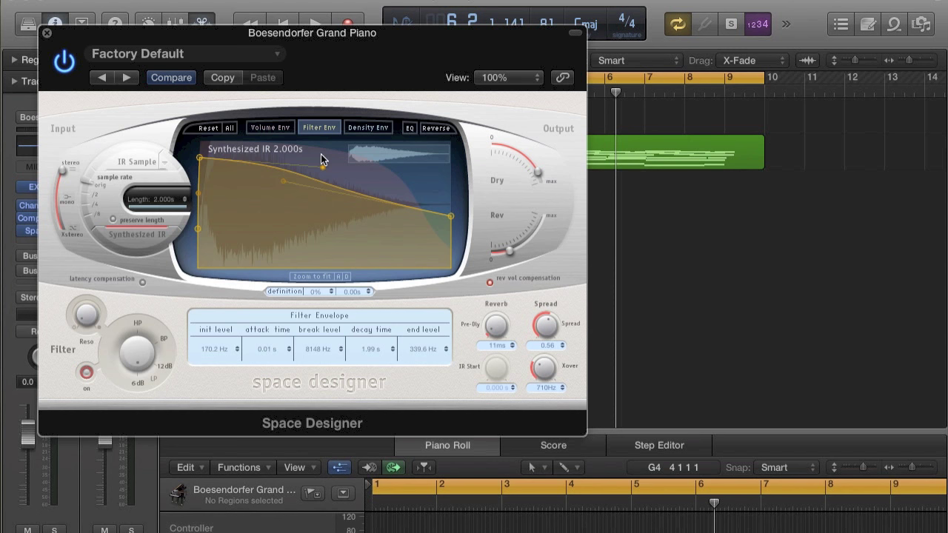
{"action": "left_click_drag", "start_coordinate": [200, 158], "coordinate": [200, 144]}
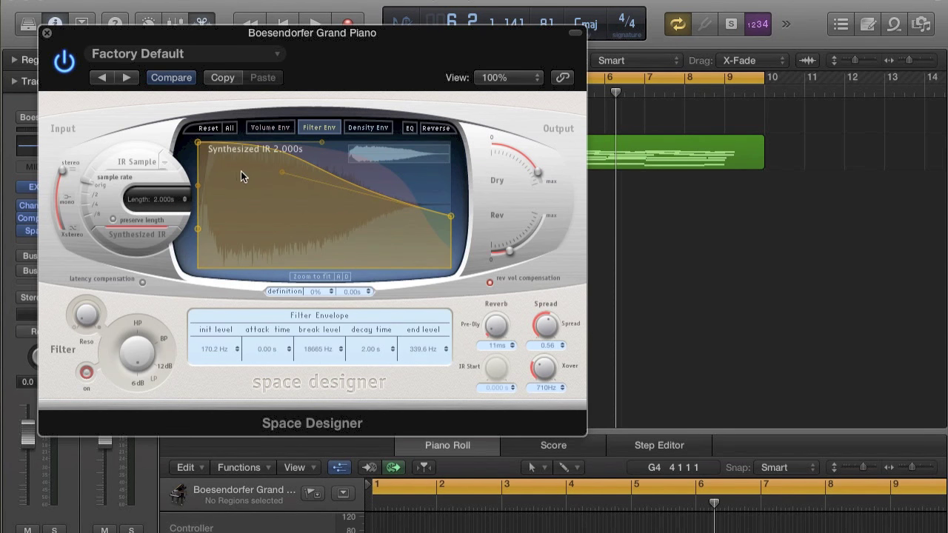
{"action": "left_click_drag", "start_coordinate": [281, 171], "coordinate": [294, 157]}
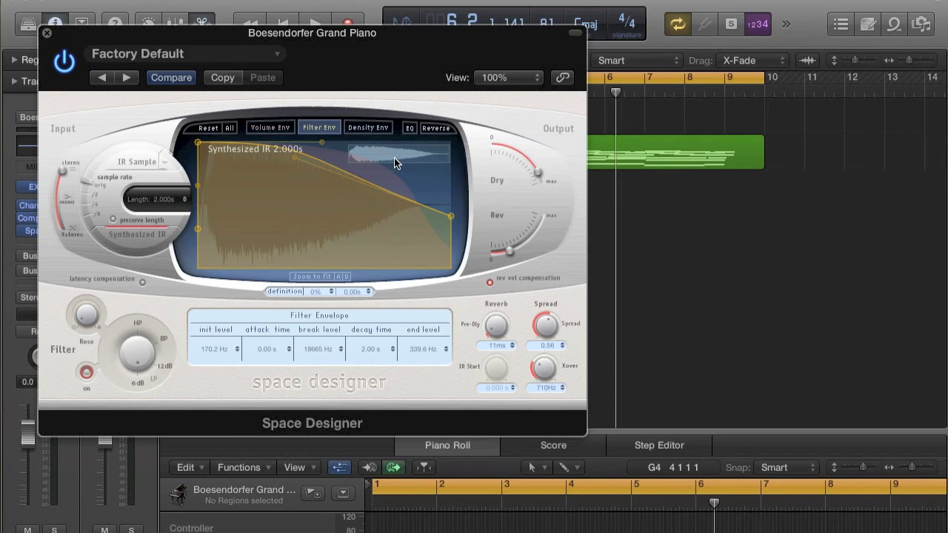
- Cut the reverb's low shelf to -24 dB at 390 Hz and play to audition it
{"action": "left_click", "coordinate": [410, 127]}
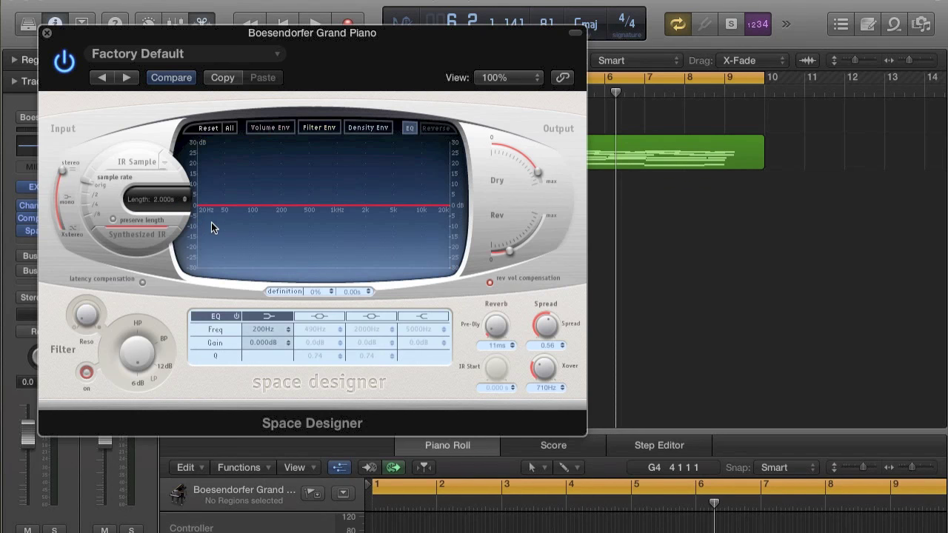
{"action": "left_click_drag", "start_coordinate": [211, 227], "coordinate": [239, 291]}
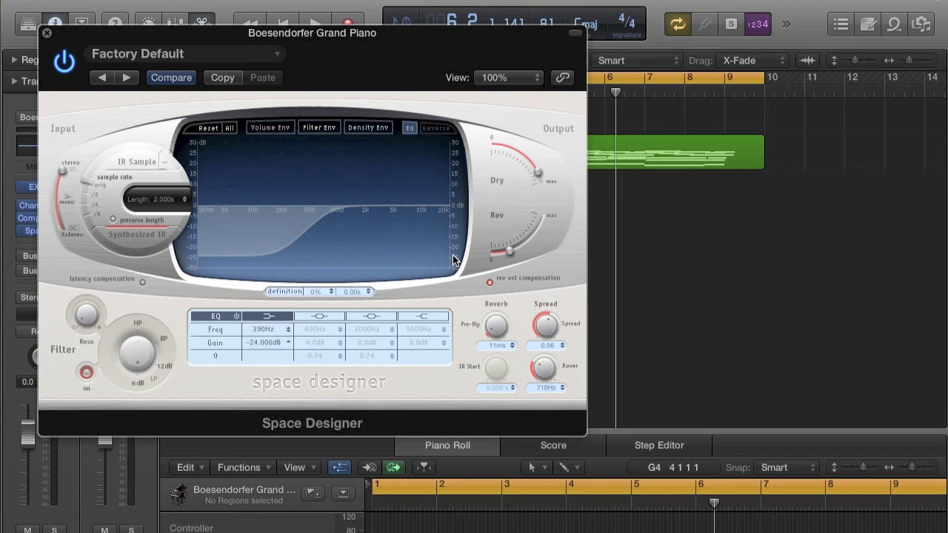
{"action": "key", "text": "space"}
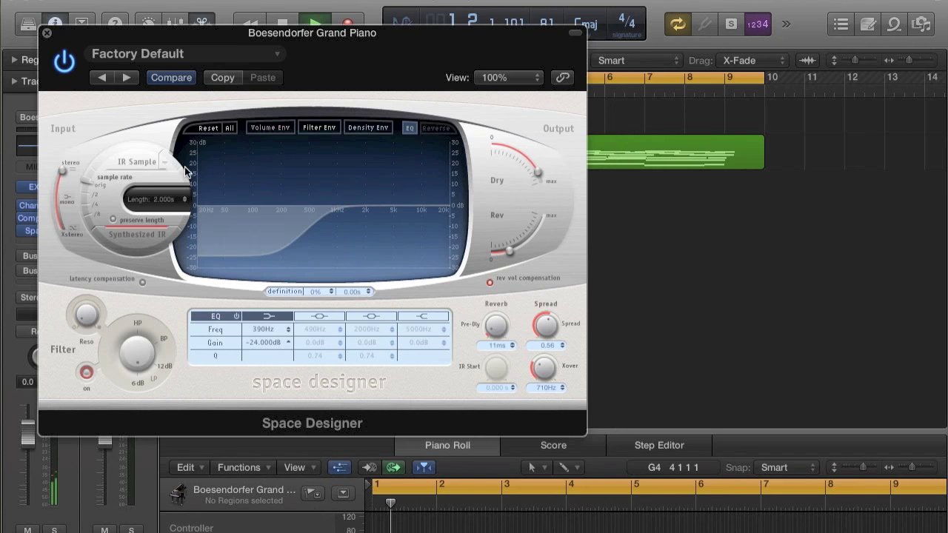
- Close Space Designer and raise track 2's compressor output gain to about 16 dB
{"action": "left_click", "coordinate": [47, 32]}
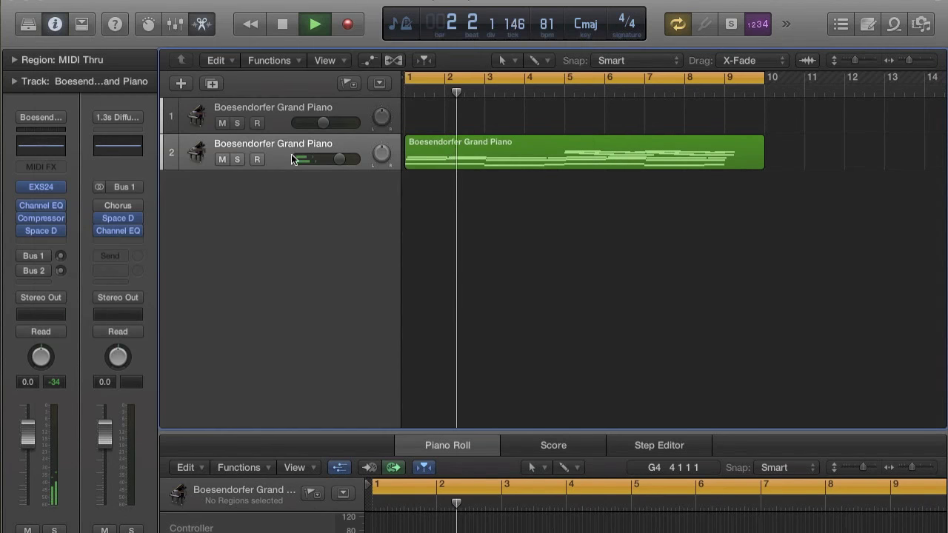
{"action": "left_click", "coordinate": [296, 112]}
{"action": "key", "text": "space"}
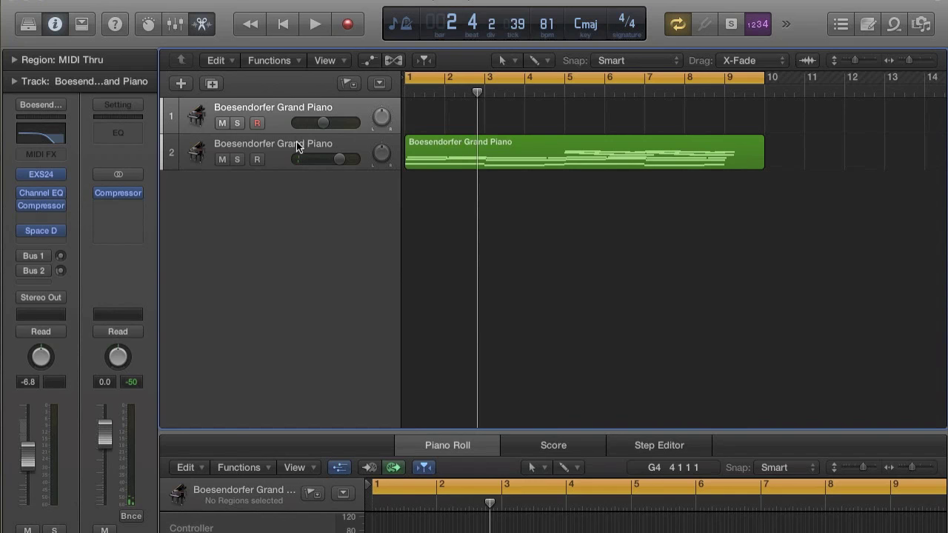
{"action": "left_click", "coordinate": [294, 148]}
{"action": "left_click", "coordinate": [42, 219]}
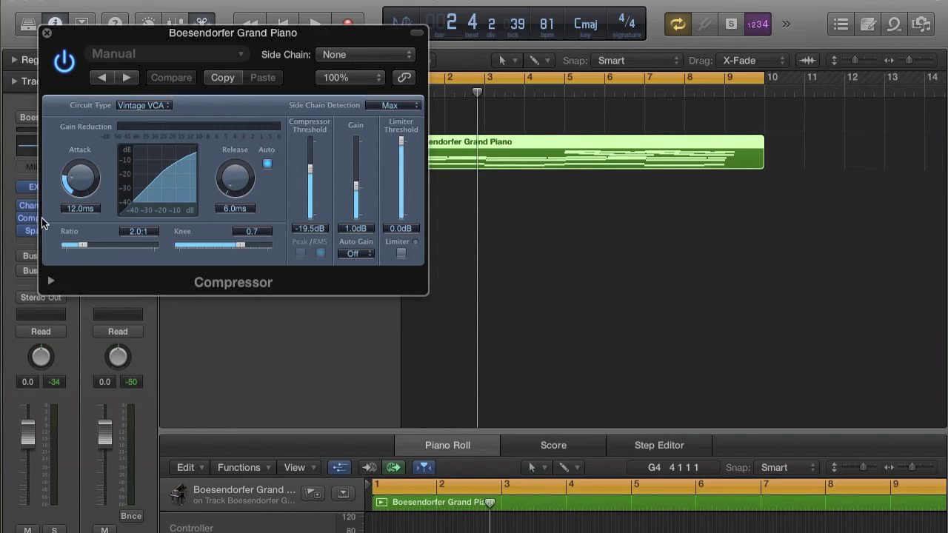
{"action": "left_click_drag", "start_coordinate": [356, 189], "coordinate": [360, 177]}
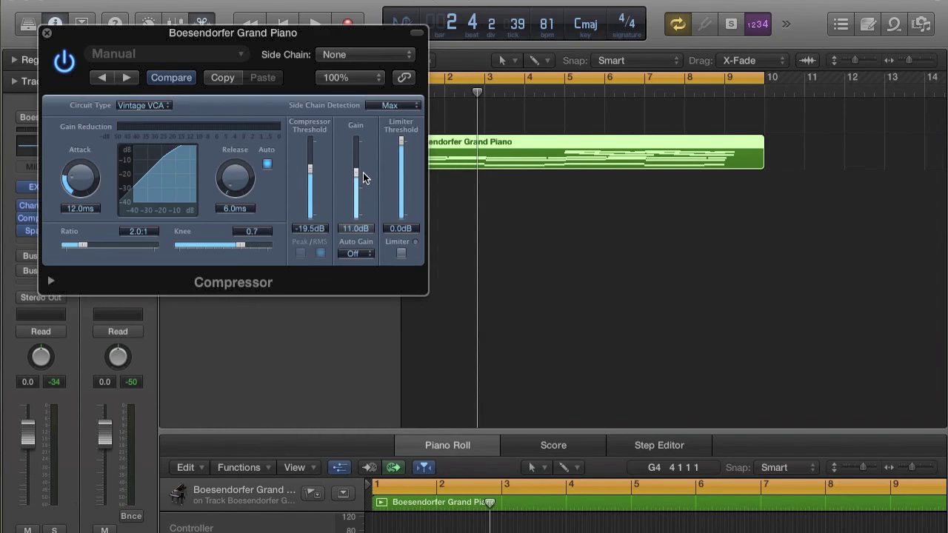
{"action": "key", "text": "space"}
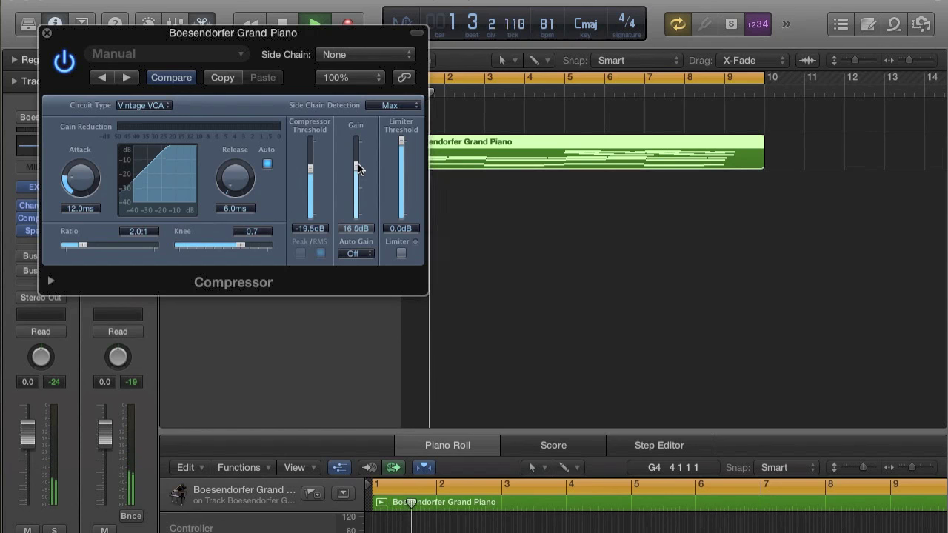
{"action": "left_click_drag", "start_coordinate": [356, 177], "coordinate": [356, 169]}
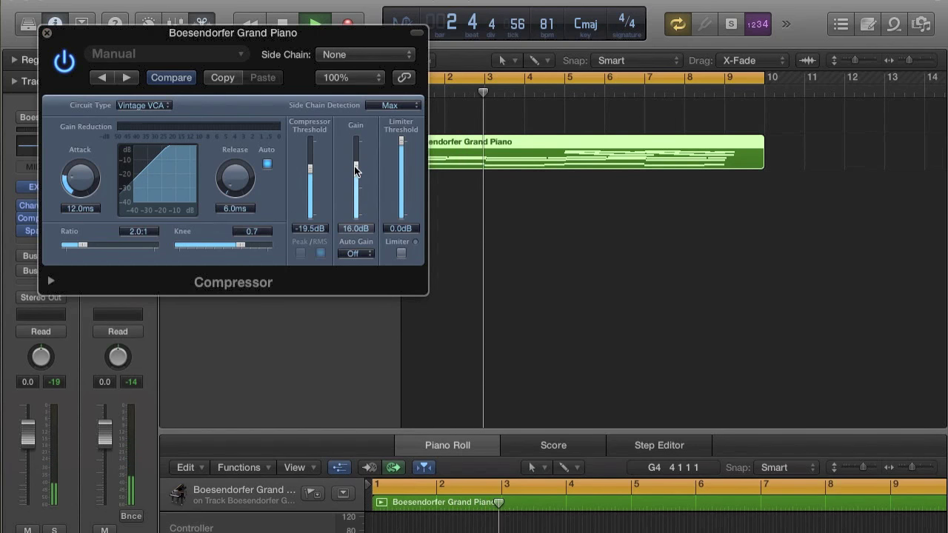
{"action": "left_click", "coordinate": [46, 33]}
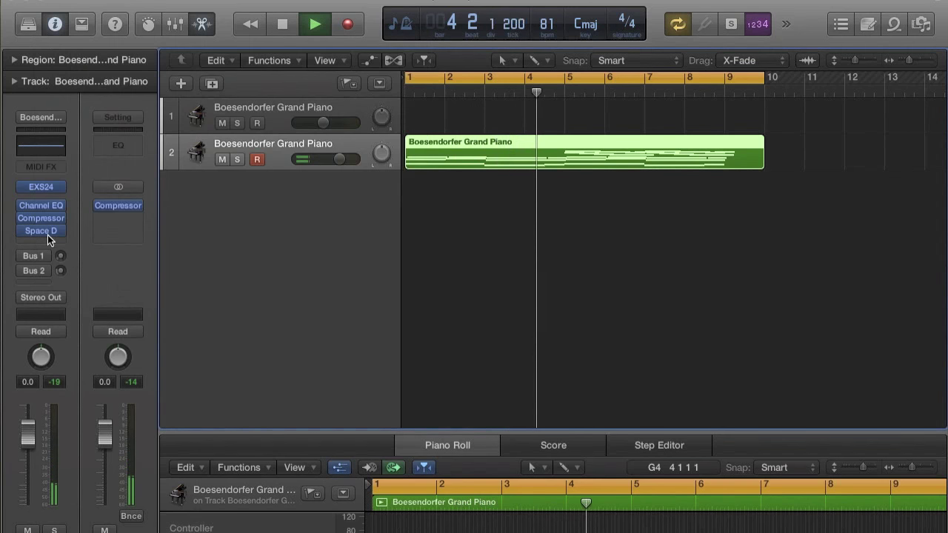
{"action": "mouse_move", "coordinate": [45, 232]}
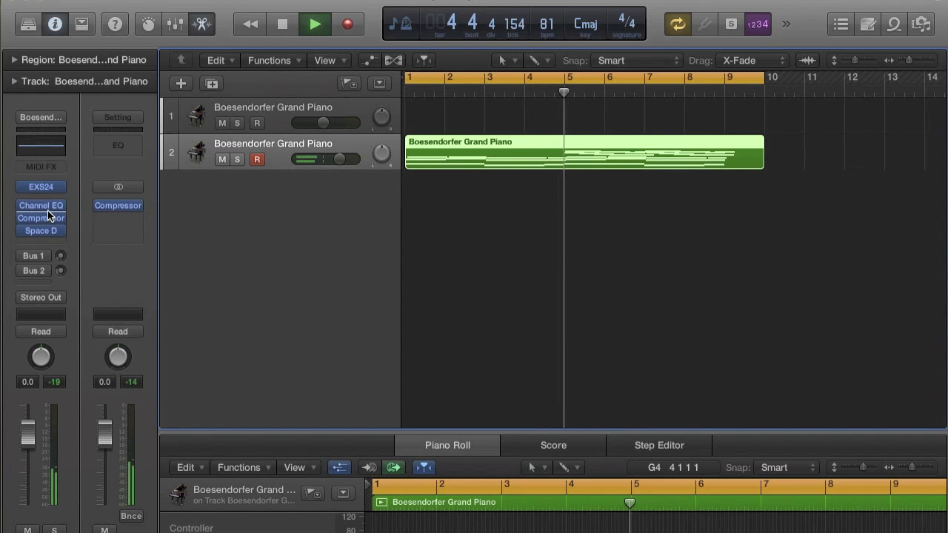
{"action": "key", "text": "space"}
- Lower the compressor threshold while auditioning the piano playback
{"action": "left_click", "coordinate": [40, 216]}
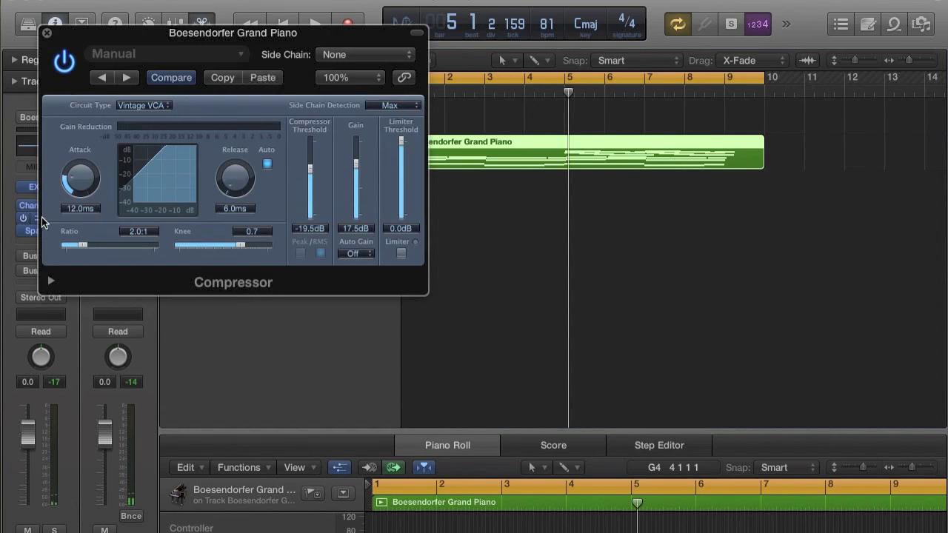
{"action": "key", "text": "space"}
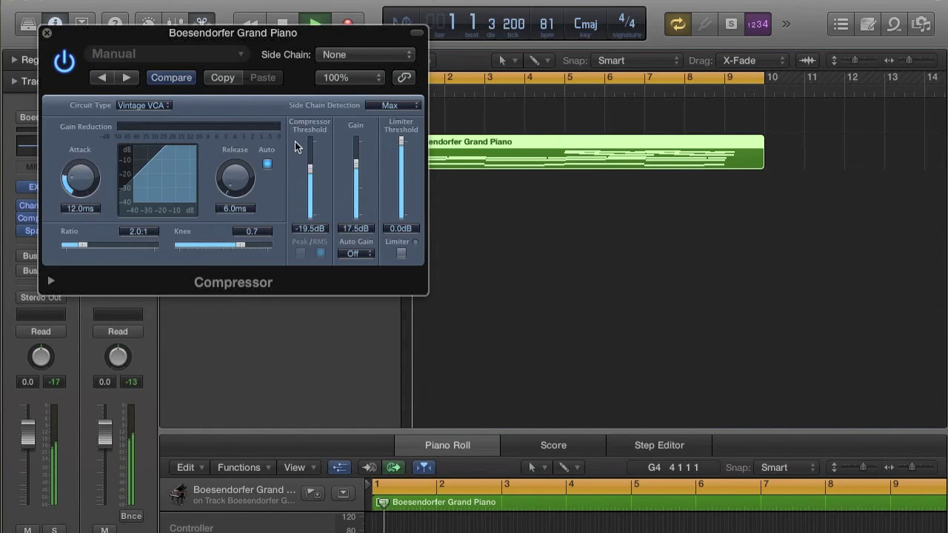
{"action": "left_click_drag", "start_coordinate": [311, 183], "coordinate": [334, 182]}
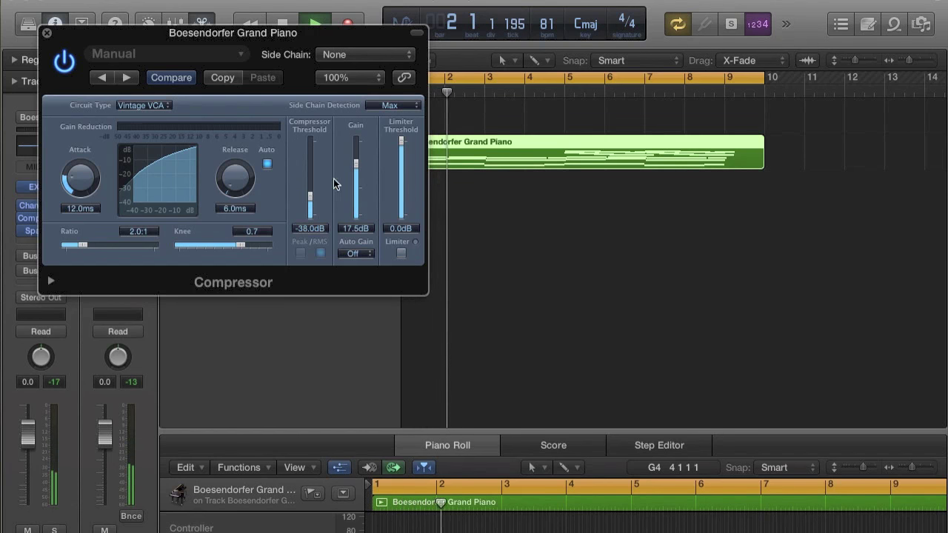
{"action": "left_click", "coordinate": [47, 34]}
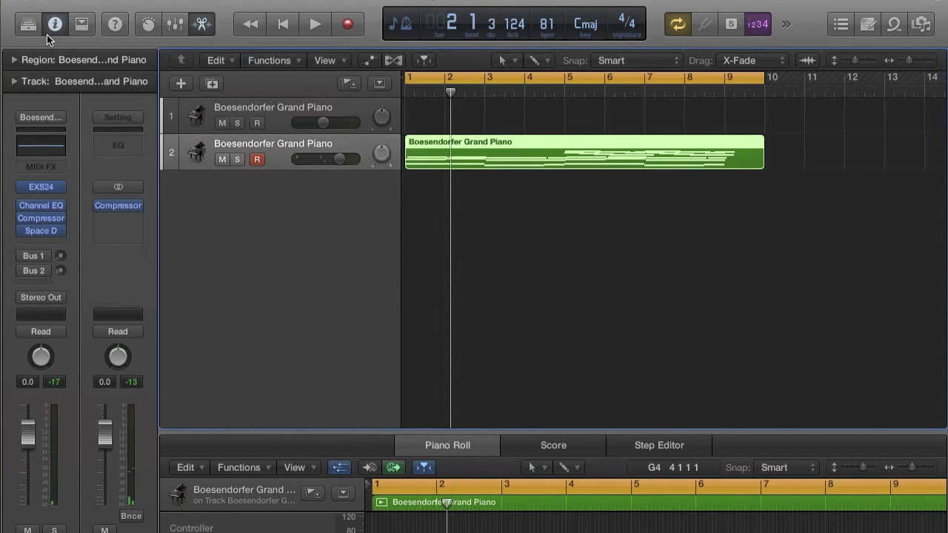
- Set compressor attack 0 ms, threshold -42.5 dB, release 100 ms and ratio 5.4:1
{"action": "left_click", "coordinate": [39, 220]}
{"action": "key", "text": "space"}
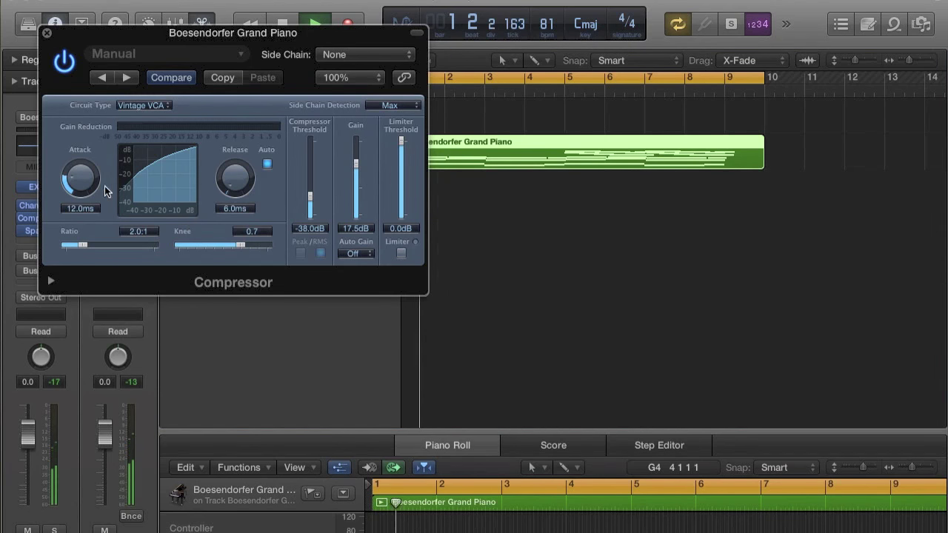
{"action": "left_click_drag", "start_coordinate": [106, 191], "coordinate": [106, 218]}
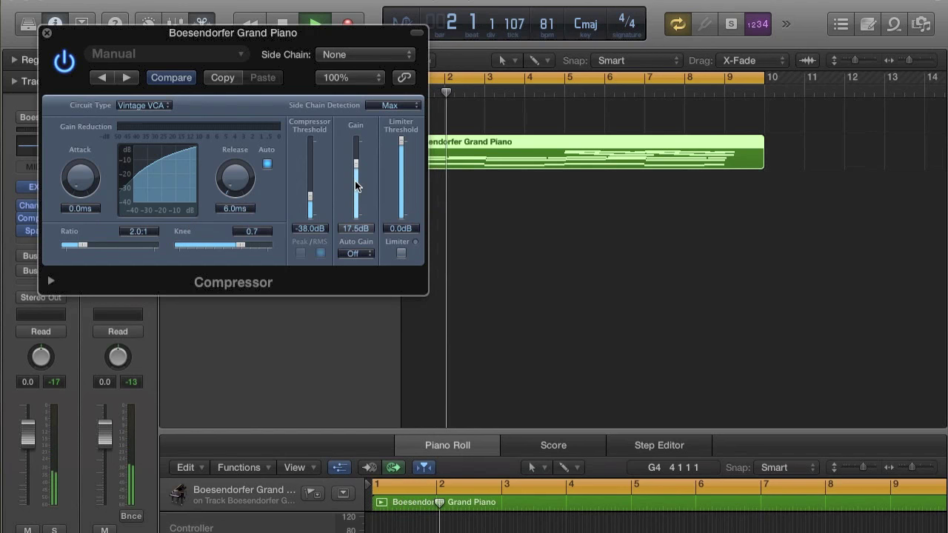
{"action": "left_click_drag", "start_coordinate": [311, 196], "coordinate": [312, 210]}
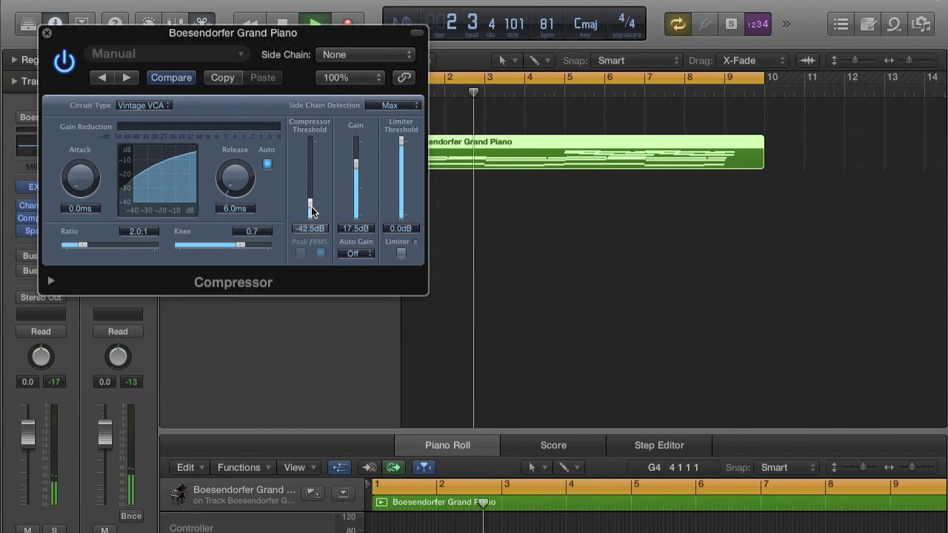
{"action": "left_click_drag", "start_coordinate": [236, 178], "coordinate": [244, 144]}
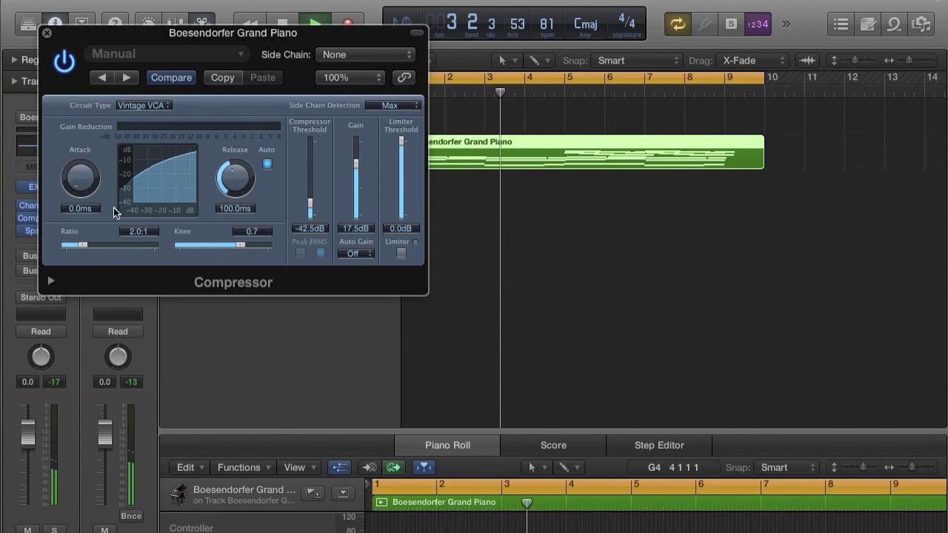
{"action": "left_click_drag", "start_coordinate": [83, 245], "coordinate": [107, 251]}
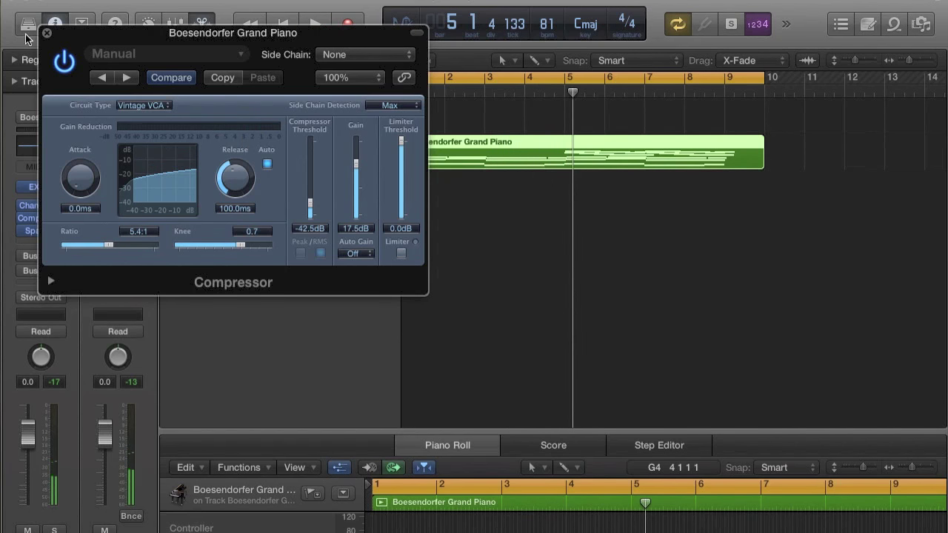
{"action": "left_click", "coordinate": [47, 34]}
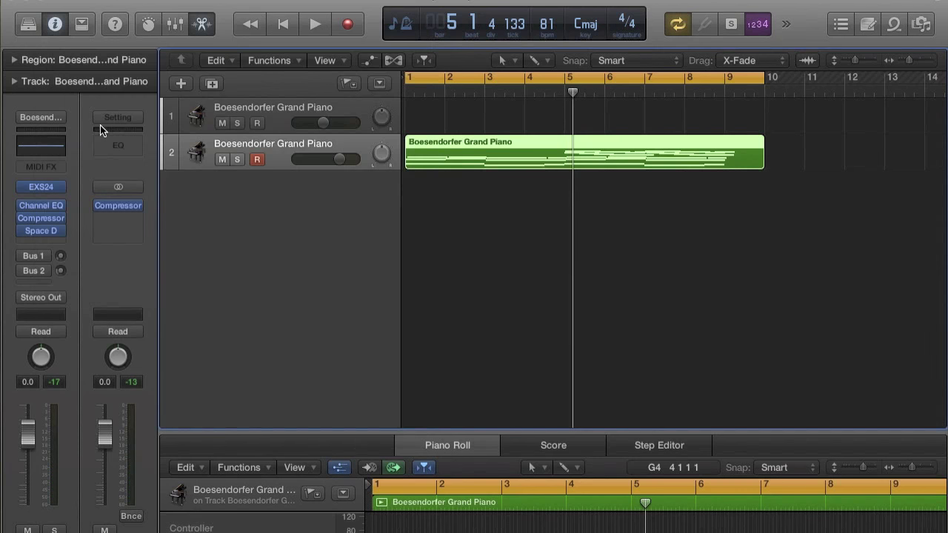
- Set the piano channel's Compressor slot to No Plug-in
{"action": "left_click", "coordinate": [64, 220]}
{"action": "left_click", "coordinate": [77, 242]}
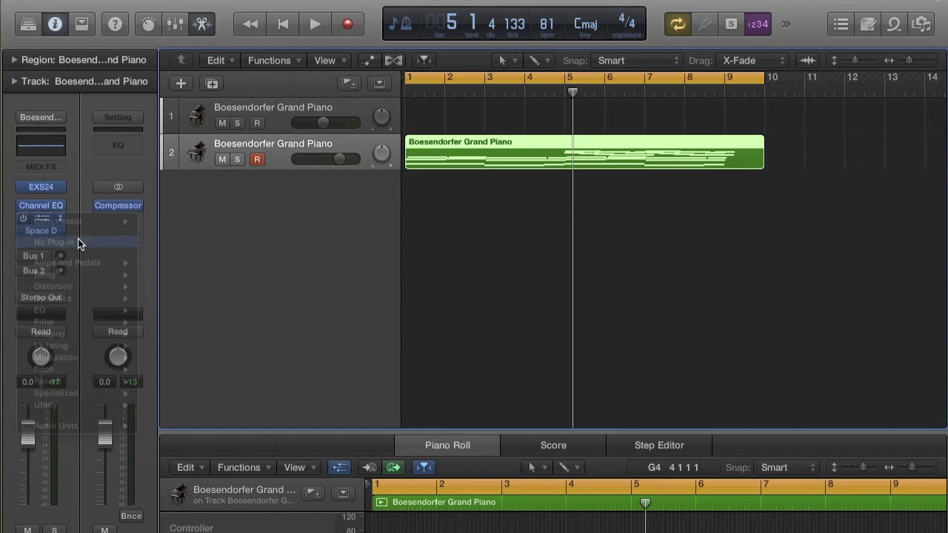
{"action": "key", "text": "space"}
- Raise the Output Compressor's Gain to 17.5dB and close its window
{"action": "left_click", "coordinate": [128, 205]}
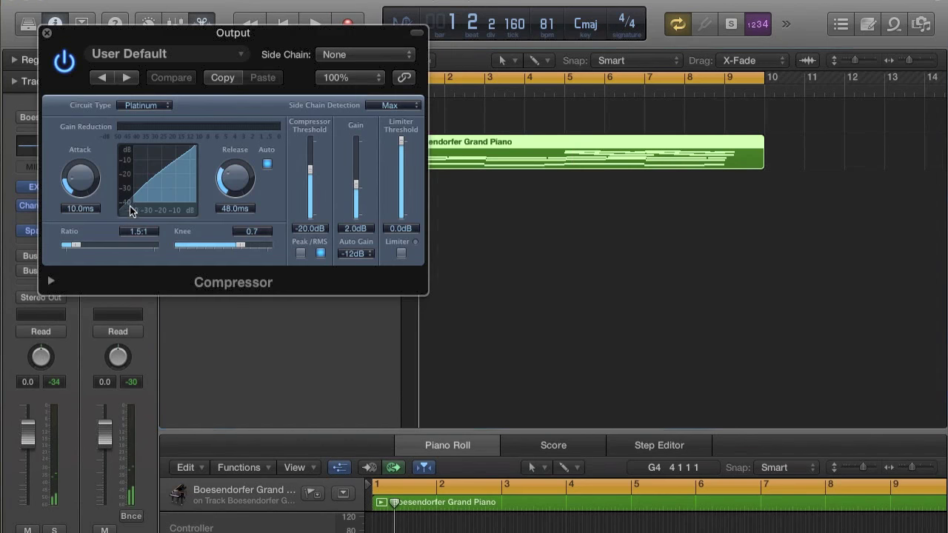
{"action": "left_click_drag", "start_coordinate": [369, 184], "coordinate": [357, 162]}
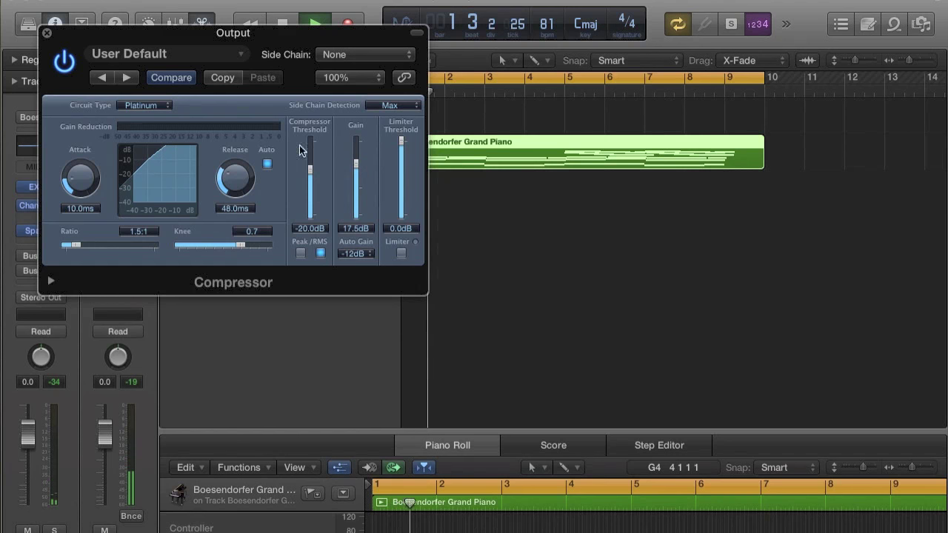
{"action": "left_click", "coordinate": [45, 33]}
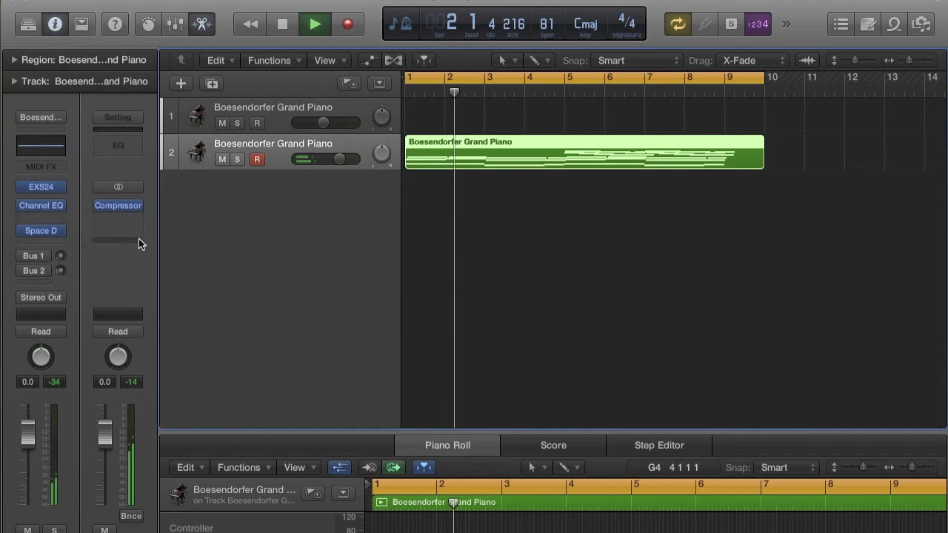
{"action": "key", "text": "space"}
{"action": "left_click", "coordinate": [41, 230]}
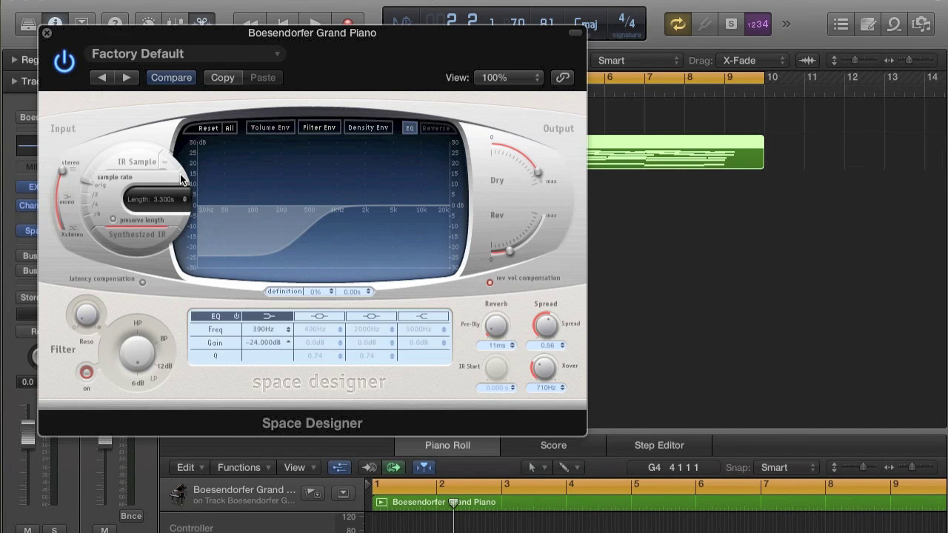
- Turn the Space Designer Rev level up from -24dB to about -10dB
{"action": "key", "text": "space"}
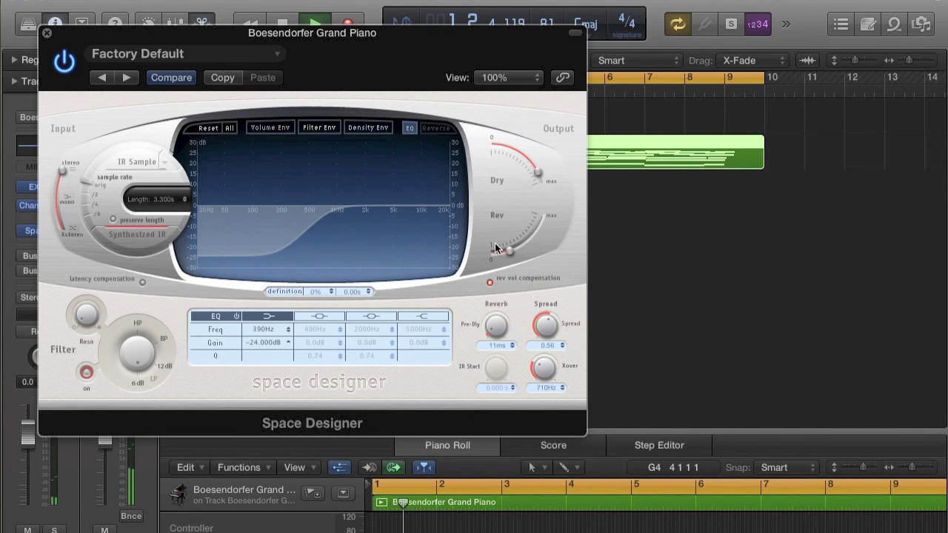
{"action": "mouse_move", "coordinate": [508, 252]}
{"action": "left_click_drag", "start_coordinate": [508, 252], "coordinate": [522, 251]}
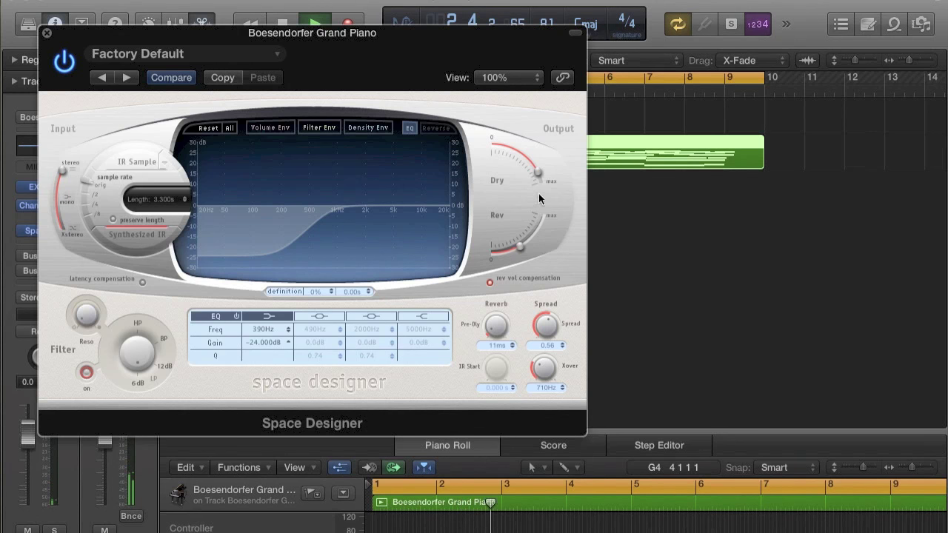
{"action": "mouse_move", "coordinate": [539, 174]}
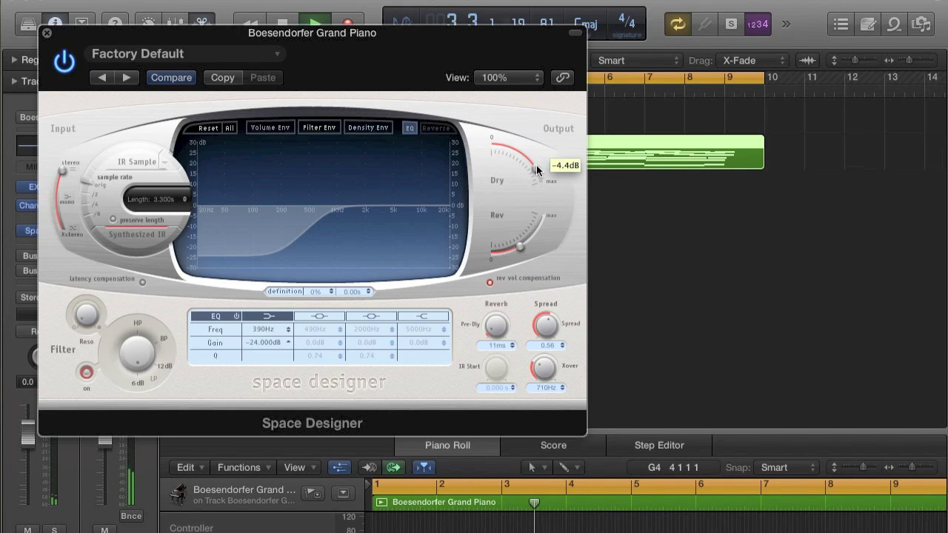
{"action": "left_click_drag", "start_coordinate": [522, 254], "coordinate": [526, 252]}
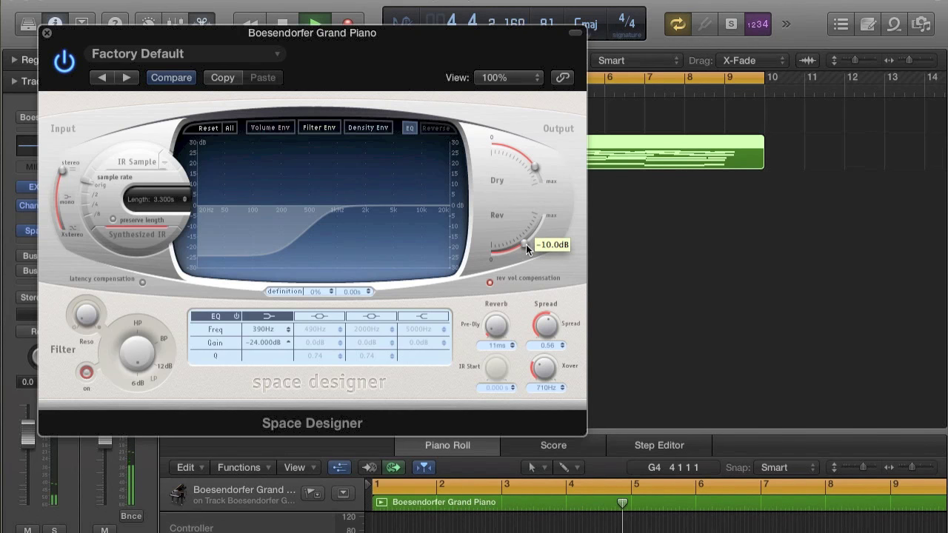
{"action": "left_click_drag", "start_coordinate": [526, 244], "coordinate": [527, 244]}
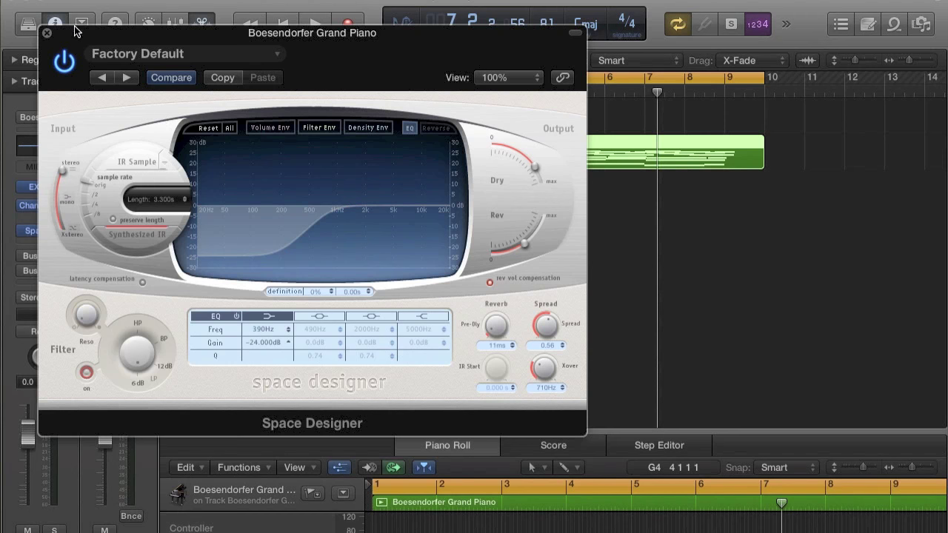
{"action": "left_click", "coordinate": [47, 34]}
- Replay from bar 1 and briefly reopen the Space Designer window to check the reverb
{"action": "key", "text": "Return"}
{"action": "key", "text": "space"}
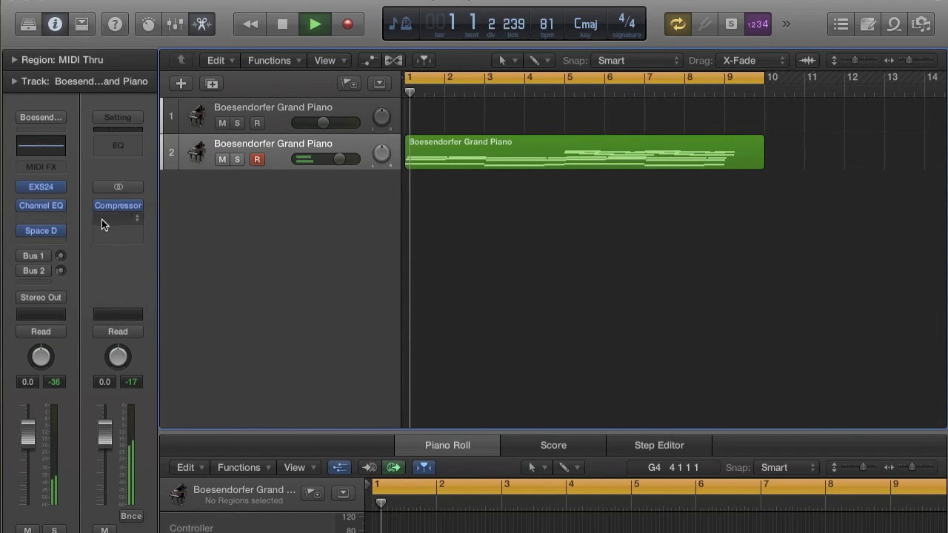
{"action": "left_click", "coordinate": [41, 230]}
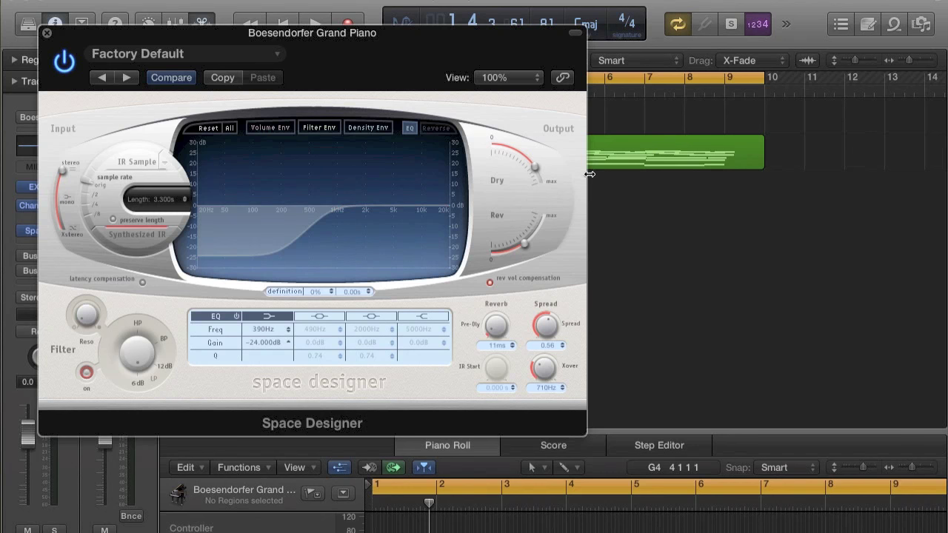
{"action": "key", "text": "super+w"}
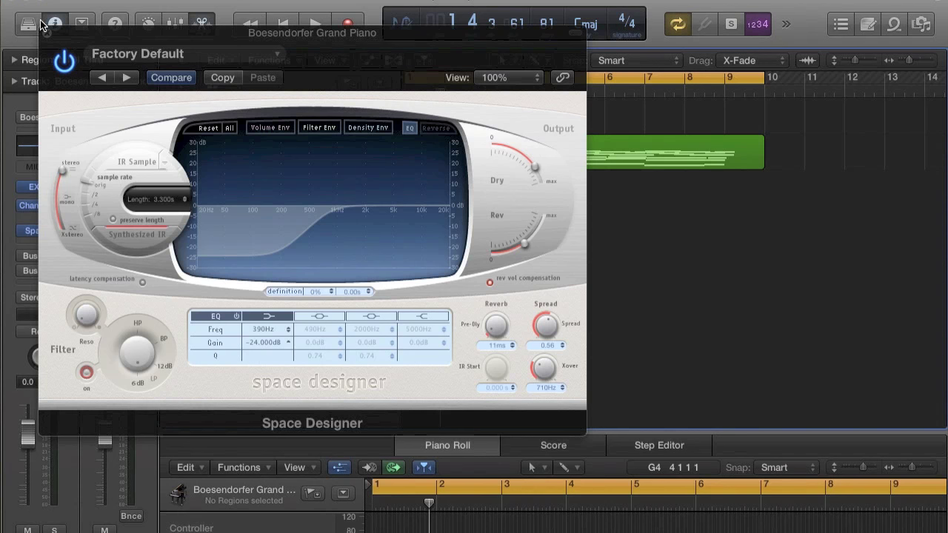
{"action": "left_click", "coordinate": [46, 30]}
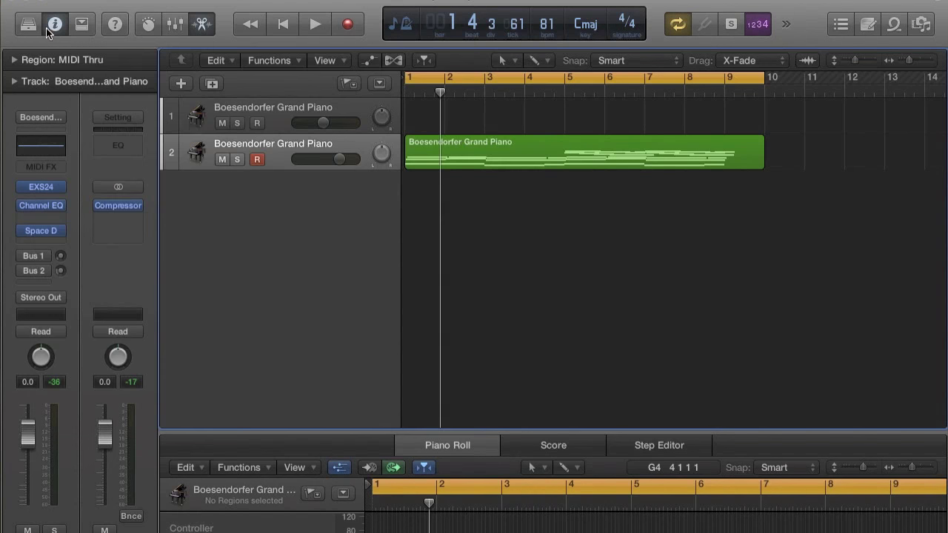
- Bring up the piano's Channel EQ, leaving the empty insert slot unchanged
{"action": "key", "text": "space"}
{"action": "left_click", "coordinate": [43, 214]}
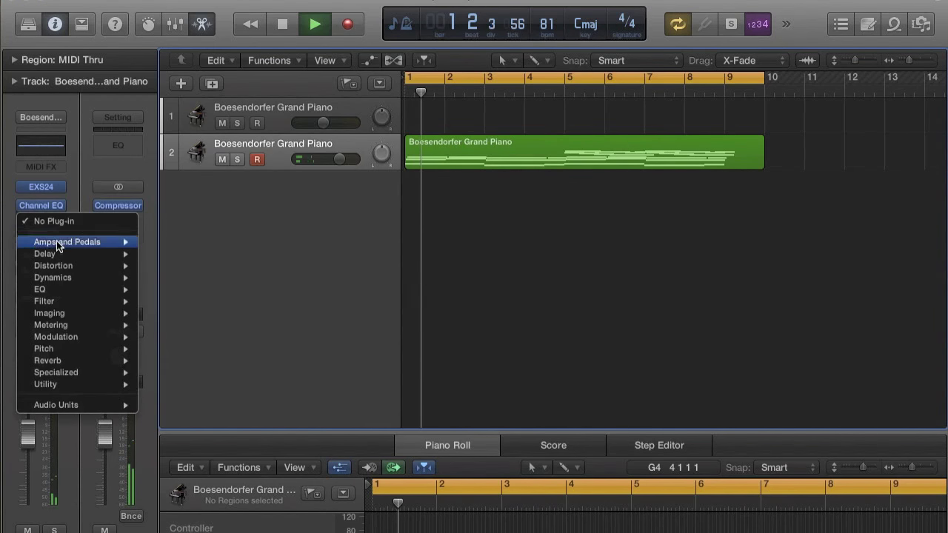
{"action": "left_click", "coordinate": [234, 251]}
{"action": "key", "text": "space"}
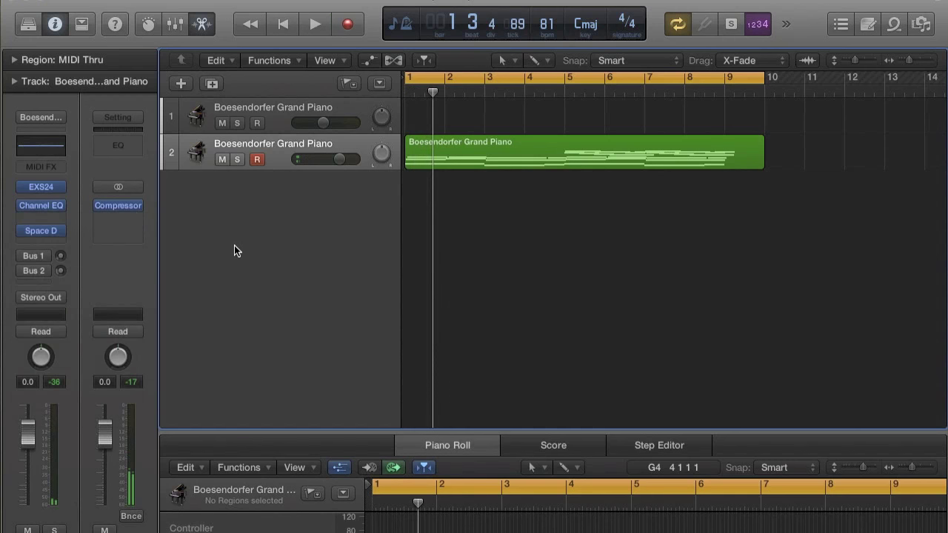
{"action": "left_click", "coordinate": [35, 205]}
{"action": "key", "text": "space"}
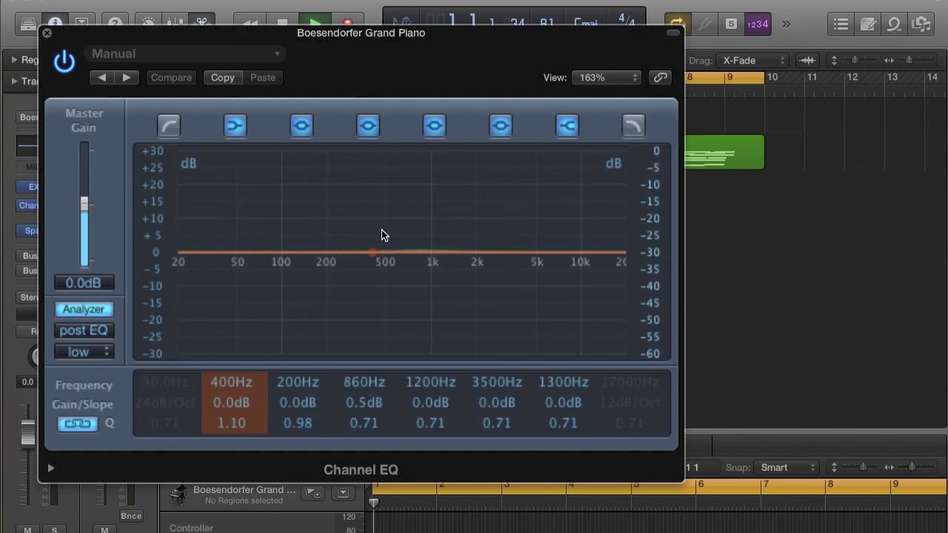
{"action": "key", "text": "space"}
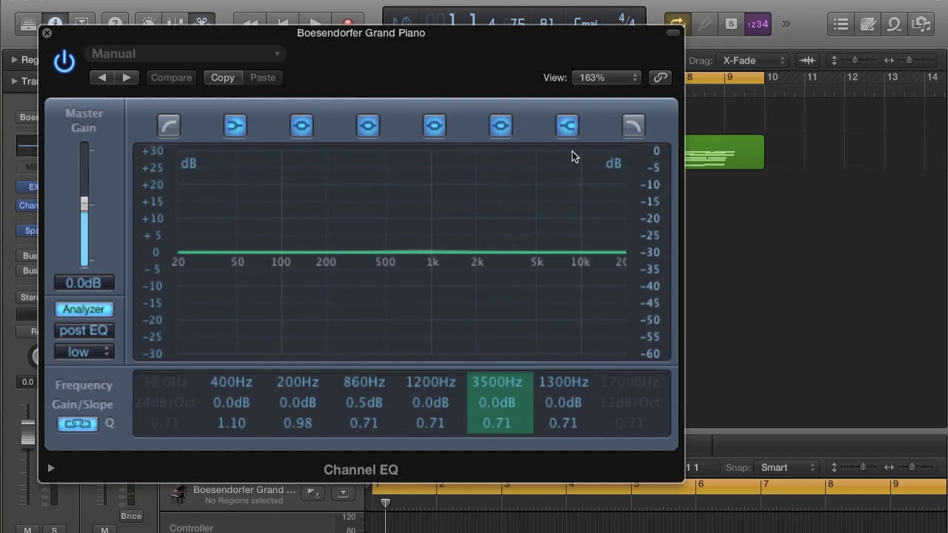
- Enable the EQ high cut at 475Hz with Q 0.48 and switch the Analyzer off
{"action": "left_click", "coordinate": [631, 126]}
{"action": "key", "text": "space"}
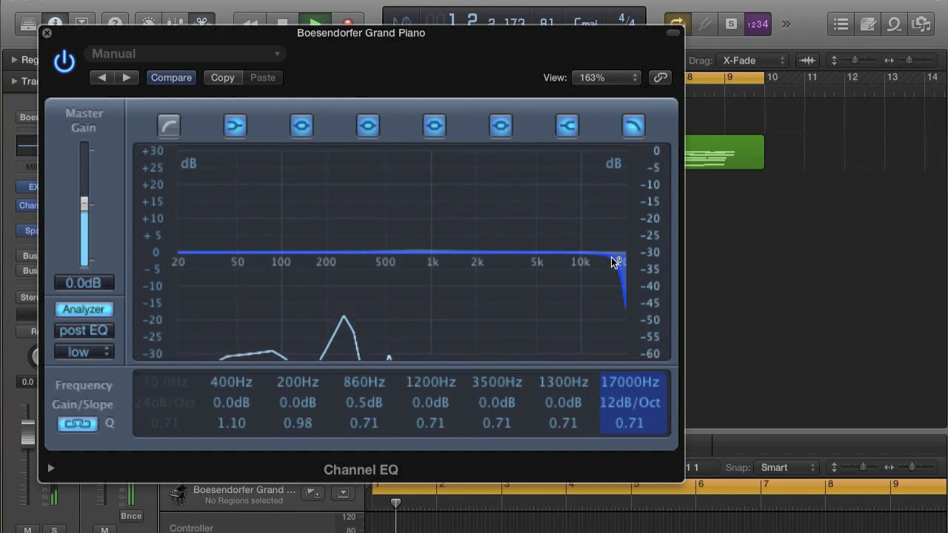
{"action": "left_click_drag", "start_coordinate": [611, 257], "coordinate": [580, 268]}
{"action": "left_click_drag", "start_coordinate": [528, 267], "coordinate": [397, 275]}
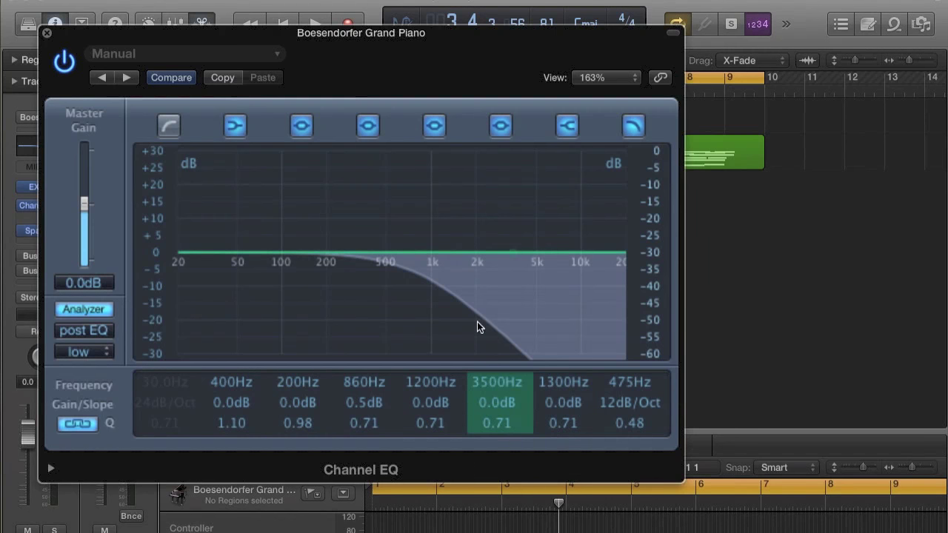
{"action": "left_click", "coordinate": [91, 307]}
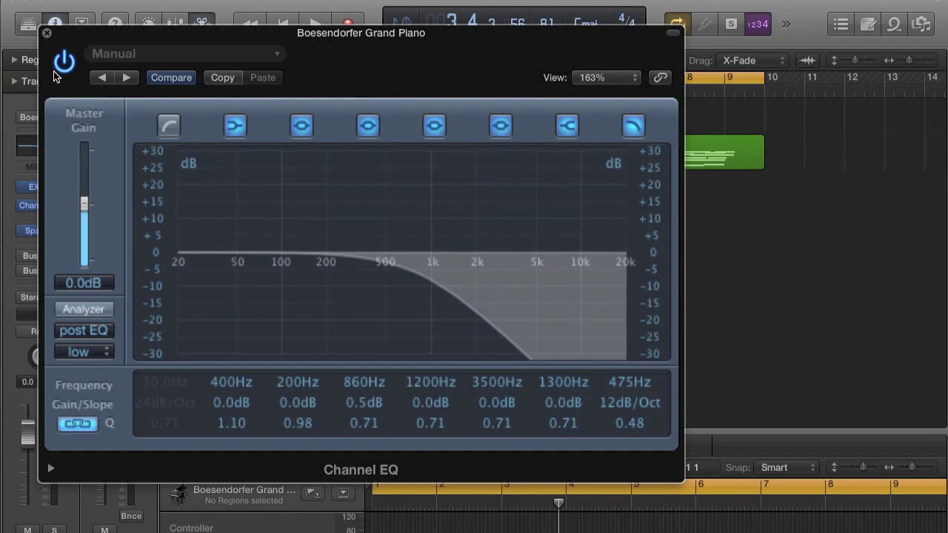
{"action": "left_click", "coordinate": [47, 33]}
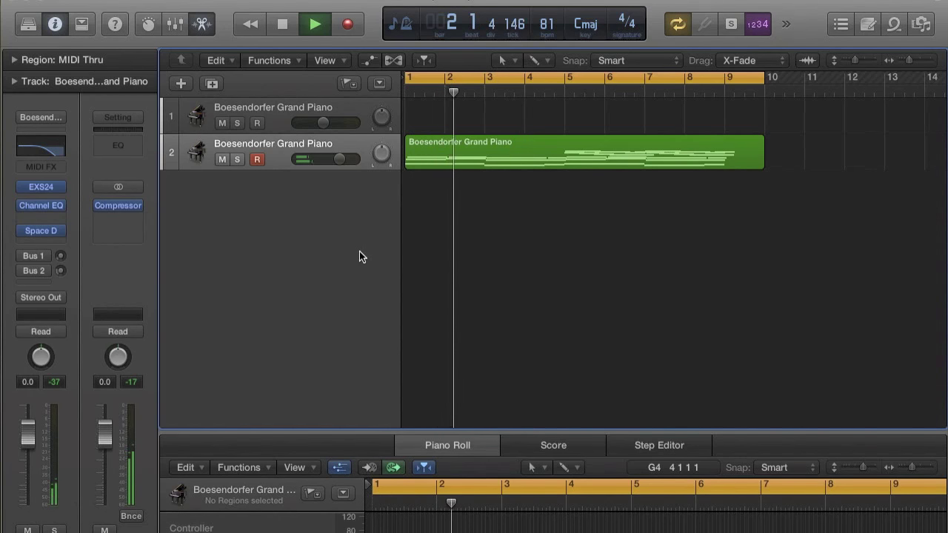
- Briefly view the Output Compressor settings, leaving the inserts unchanged
{"action": "left_click", "coordinate": [48, 217]}
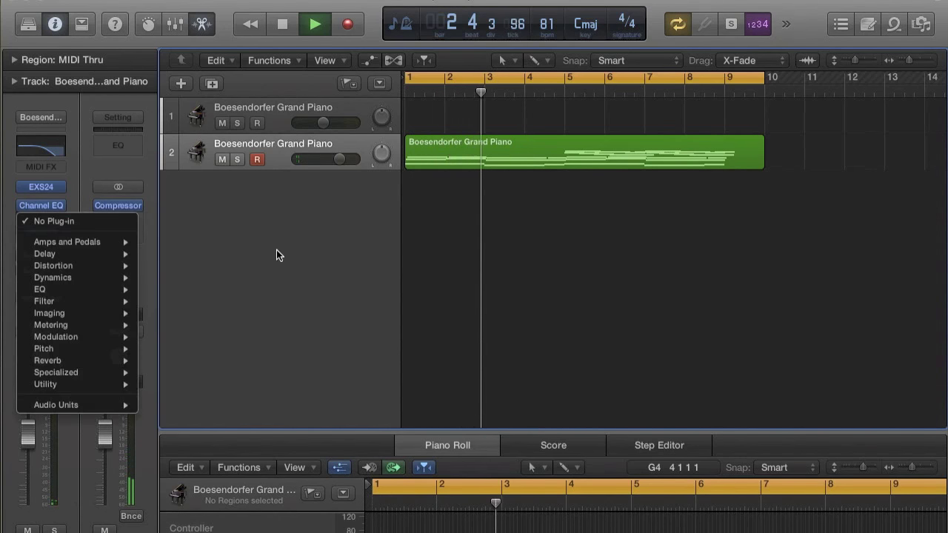
{"action": "left_click", "coordinate": [276, 255]}
{"action": "left_click", "coordinate": [117, 205]}
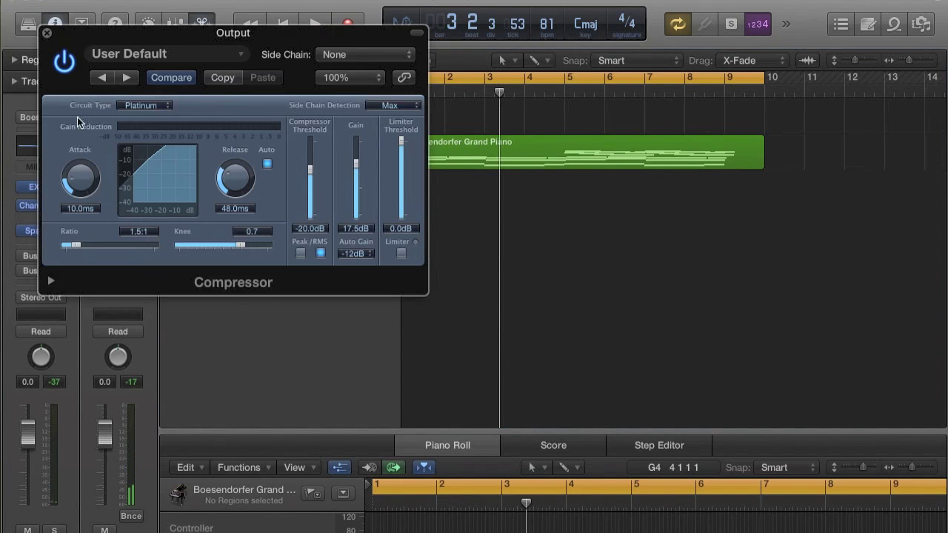
{"action": "left_click", "coordinate": [47, 32]}
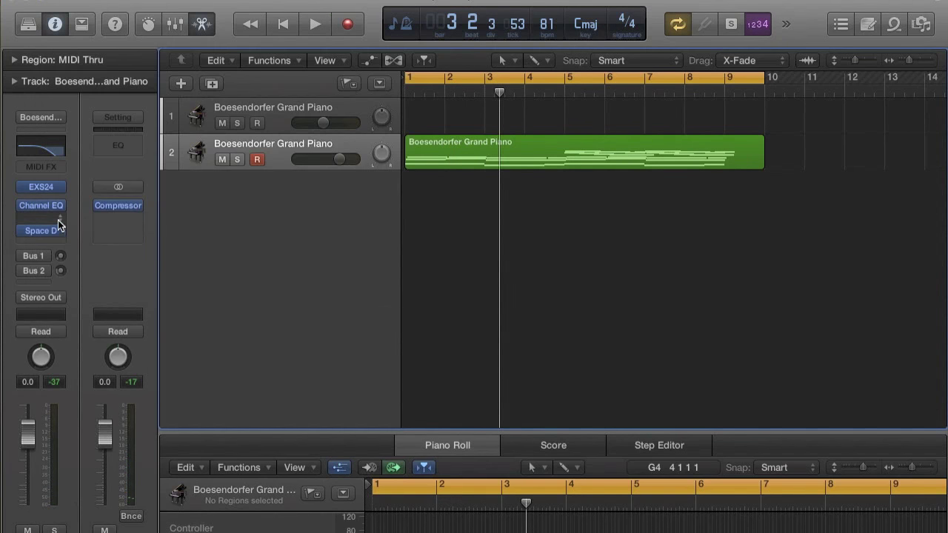